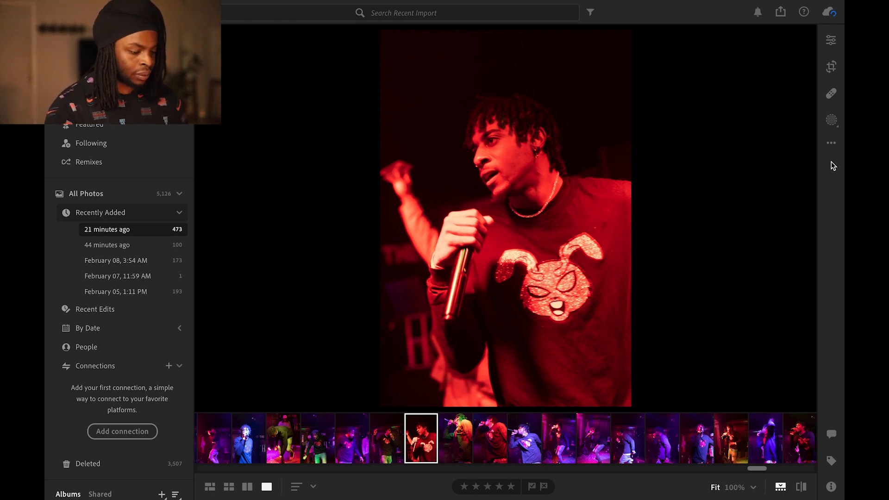
{"action": "right_click", "coordinate": [815, 183]}
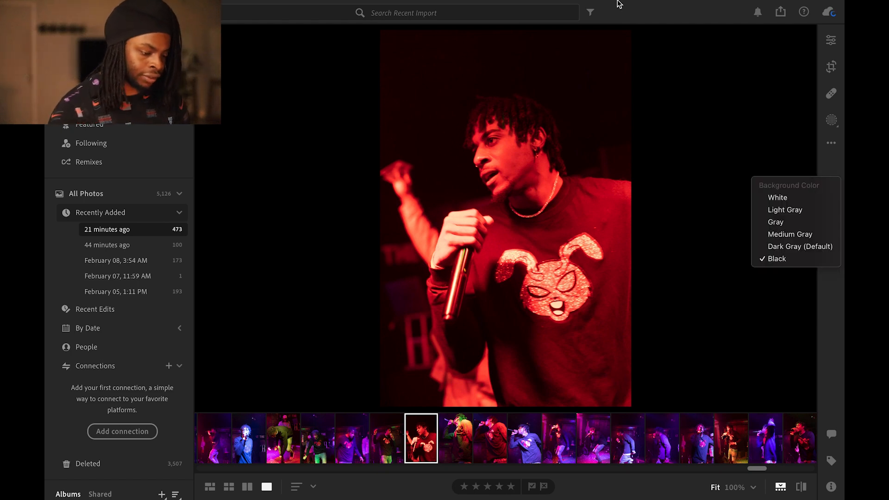
{"action": "left_click", "coordinate": [696, 12]}
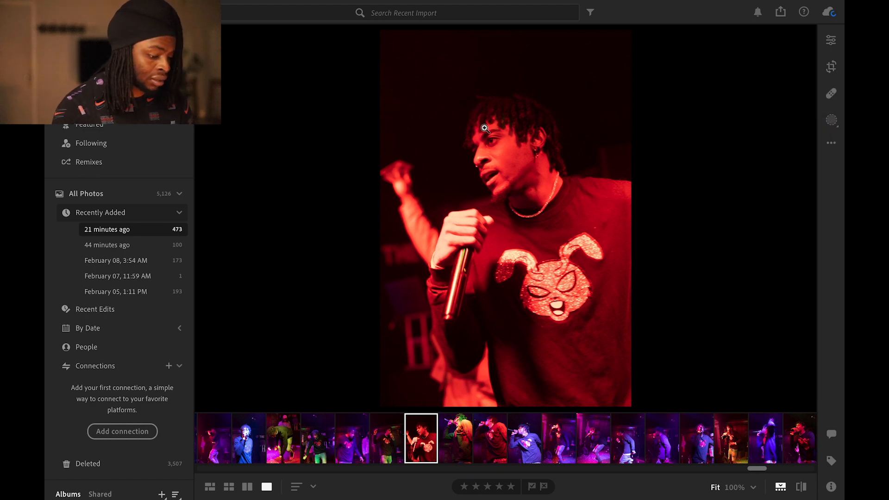
Adjust the red-lit photo's light: Exposure −0.21, Contrast +9, Highlights +10, Shadows −6, Whites +10 and Blacks −10
{"action": "left_click", "coordinate": [830, 42]}
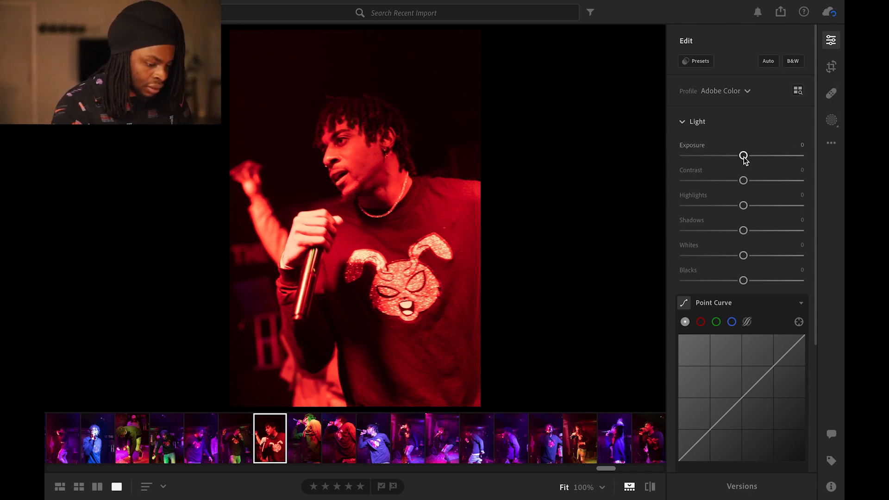
{"action": "left_click_drag", "start_coordinate": [743, 157], "coordinate": [740, 231]}
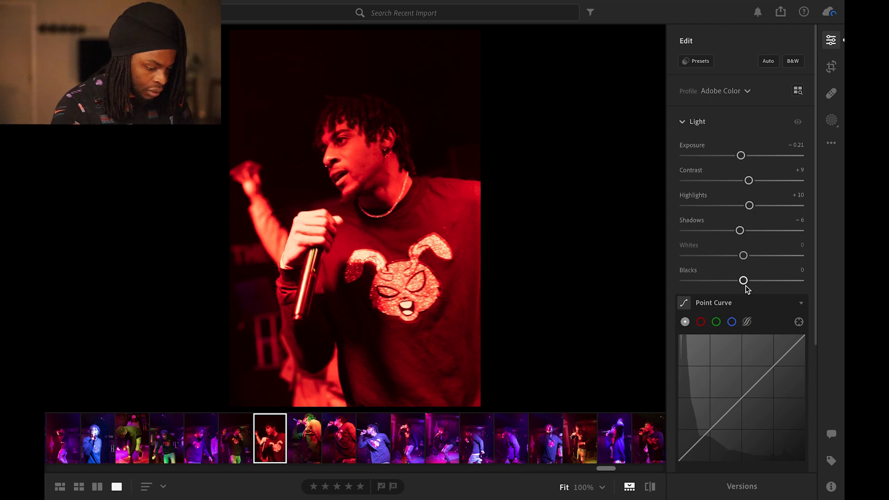
{"action": "left_click_drag", "start_coordinate": [743, 280], "coordinate": [751, 260]}
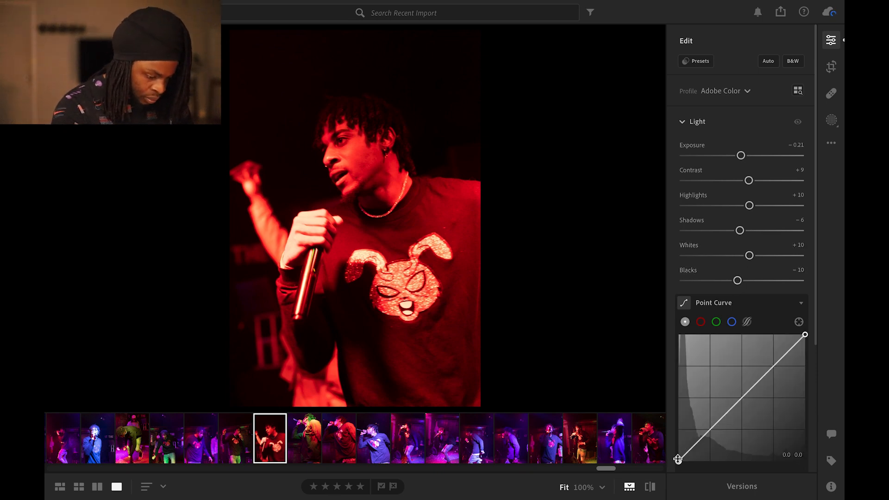
{"action": "left_click", "coordinate": [683, 121]}
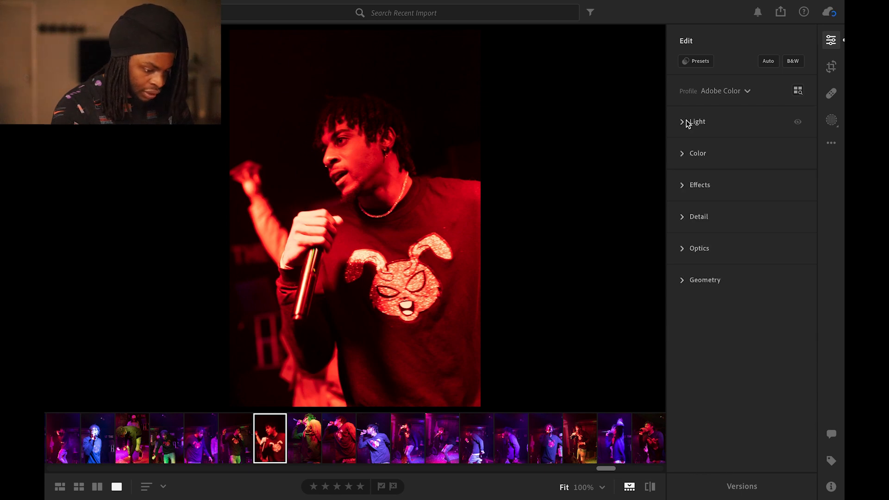
{"action": "left_click", "coordinate": [688, 154]}
{"action": "scroll", "coordinate": [703, 119], "scroll_direction": "up", "scroll_amount": 3}
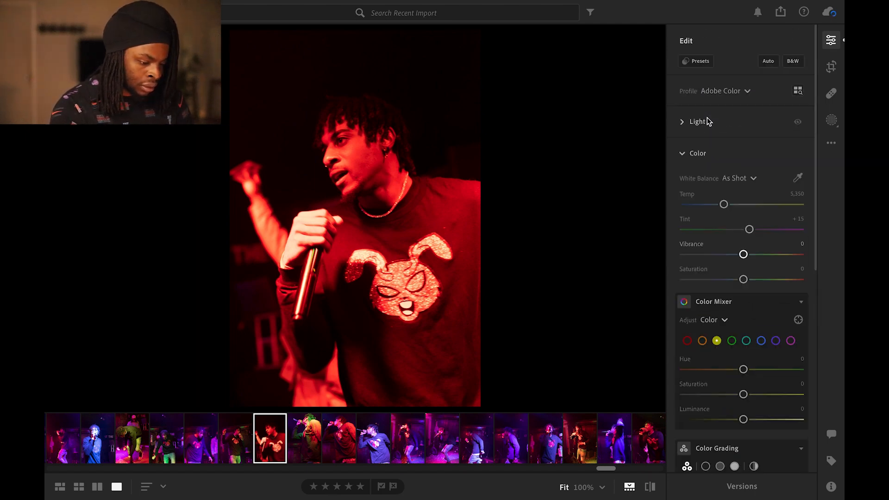
{"action": "left_click", "coordinate": [696, 153]}
{"action": "left_click", "coordinate": [690, 124]}
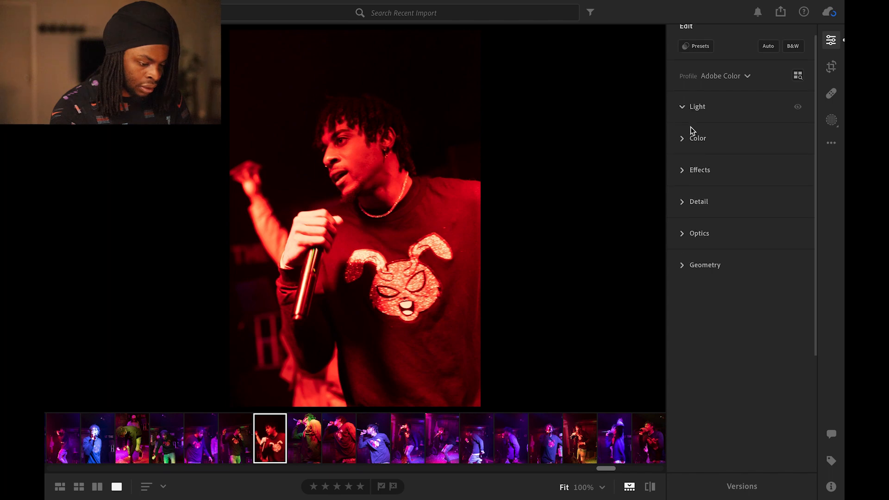
Shape the point curve into a soft faded S with a raised black point, shadow and highlight points, and a lowered white point
{"action": "scroll", "coordinate": [714, 212], "scroll_direction": "down", "scroll_amount": 3}
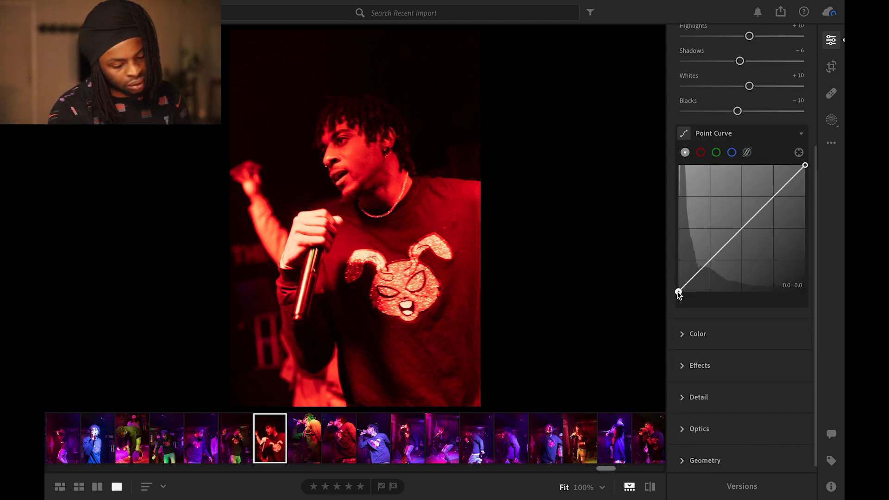
{"action": "left_click_drag", "start_coordinate": [677, 292], "coordinate": [676, 285]}
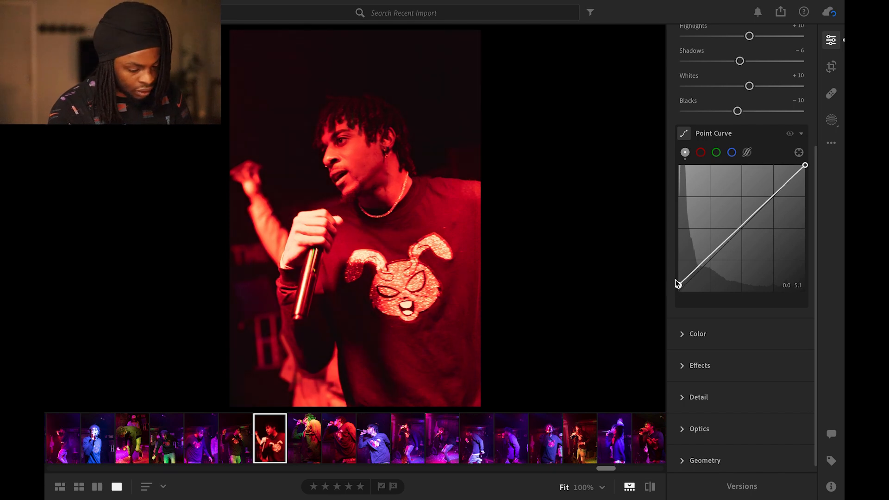
{"action": "left_click", "coordinate": [709, 256]}
{"action": "left_click_drag", "start_coordinate": [710, 258], "coordinate": [709, 261]}
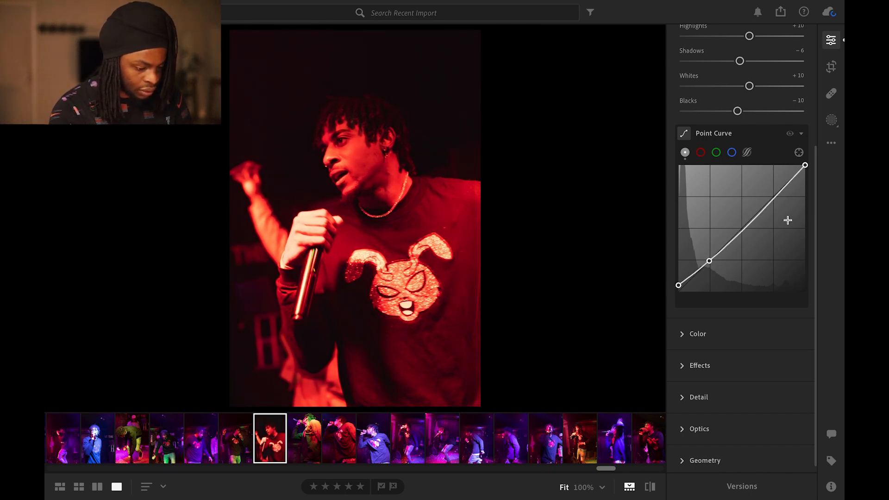
{"action": "left_click_drag", "start_coordinate": [772, 196], "coordinate": [774, 196]}
{"action": "left_click_drag", "start_coordinate": [804, 168], "coordinate": [808, 172]}
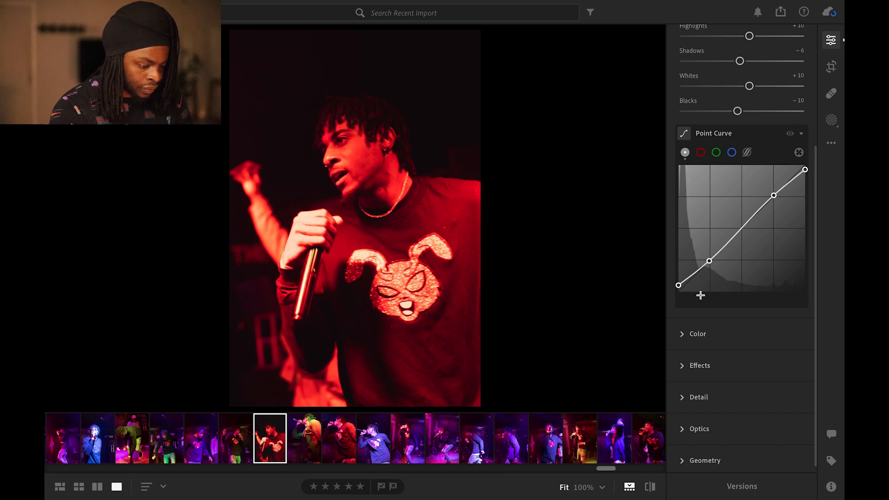
{"action": "left_click_drag", "start_coordinate": [678, 285], "coordinate": [678, 285]}
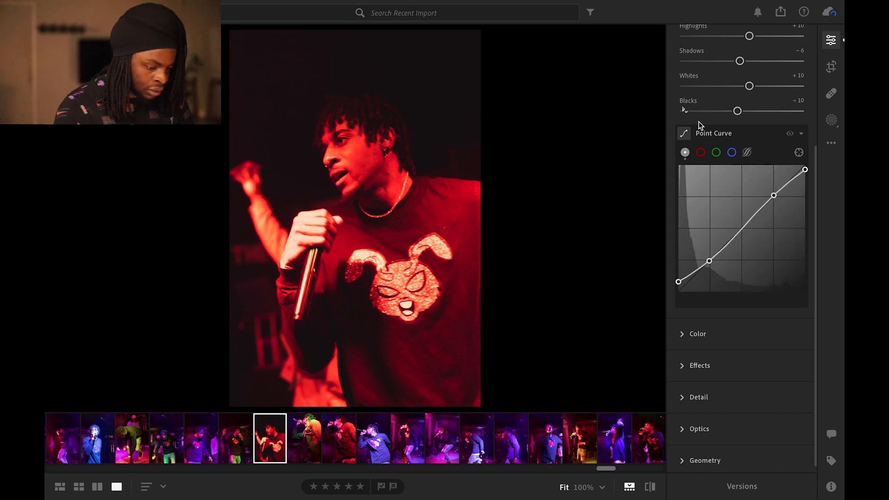
{"action": "scroll", "coordinate": [681, 117], "scroll_direction": "up", "scroll_amount": 4}
{"action": "left_click", "coordinate": [685, 120]}
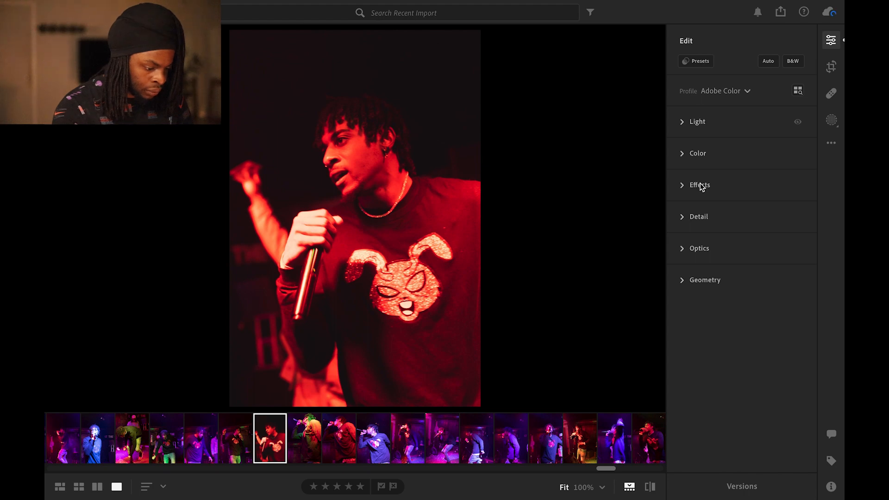
Set the red channel's hue to +7 and saturation to −7 in the Color Mixer
{"action": "left_click", "coordinate": [696, 154]}
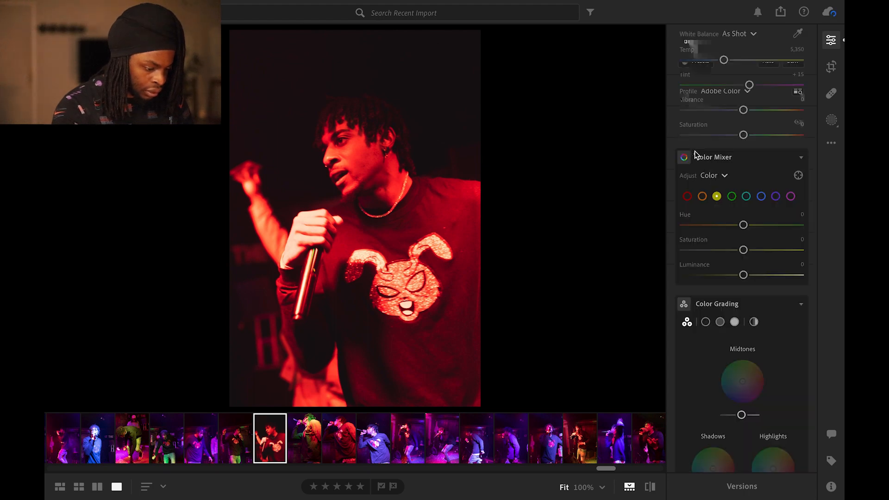
{"action": "left_click", "coordinate": [687, 196]}
{"action": "left_click_drag", "start_coordinate": [745, 227], "coordinate": [751, 228]}
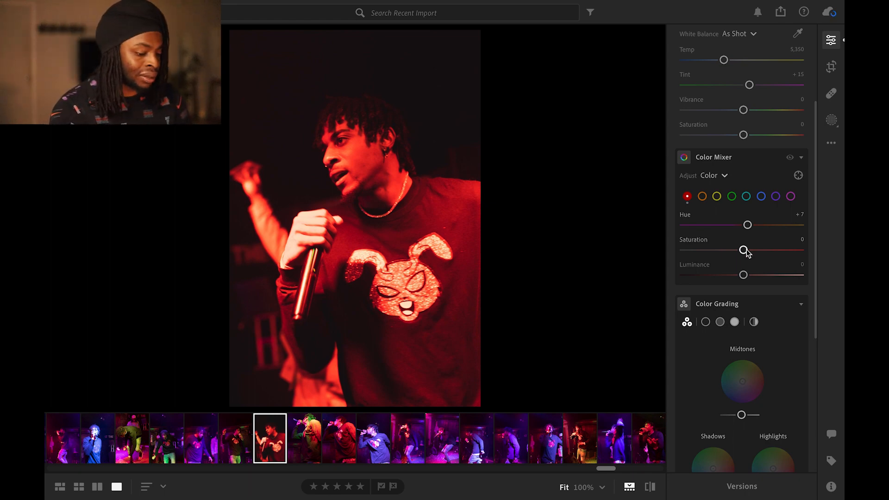
{"action": "left_click_drag", "start_coordinate": [747, 250], "coordinate": [741, 251]}
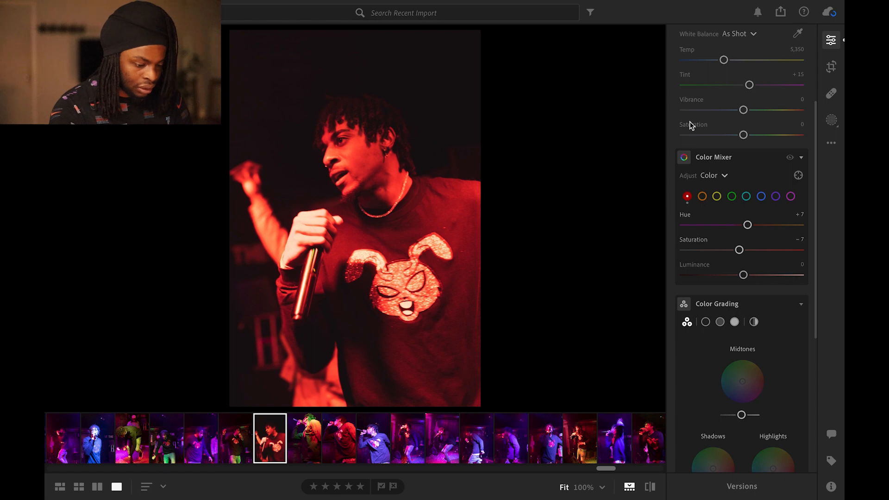
{"action": "scroll", "coordinate": [690, 121], "scroll_direction": "up", "scroll_amount": 3}
{"action": "left_click", "coordinate": [689, 152]}
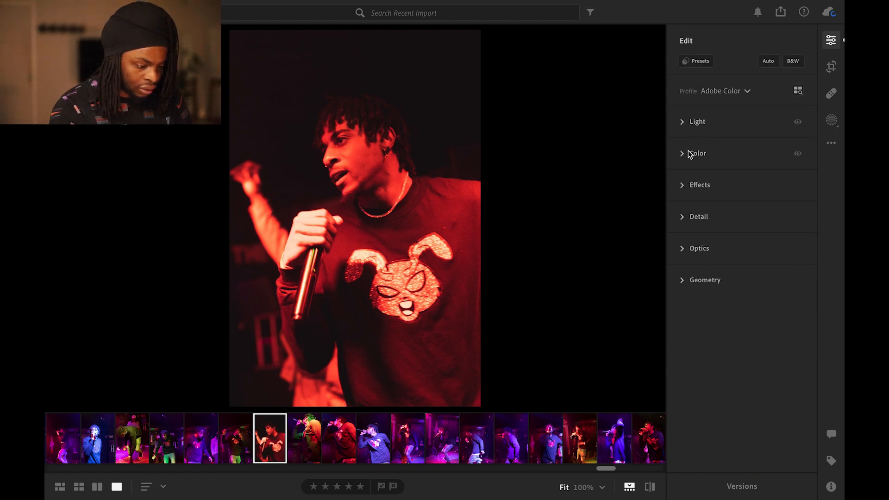
Set the photo's Texture to −8 and Clarity to +5
{"action": "left_click", "coordinate": [702, 187]}
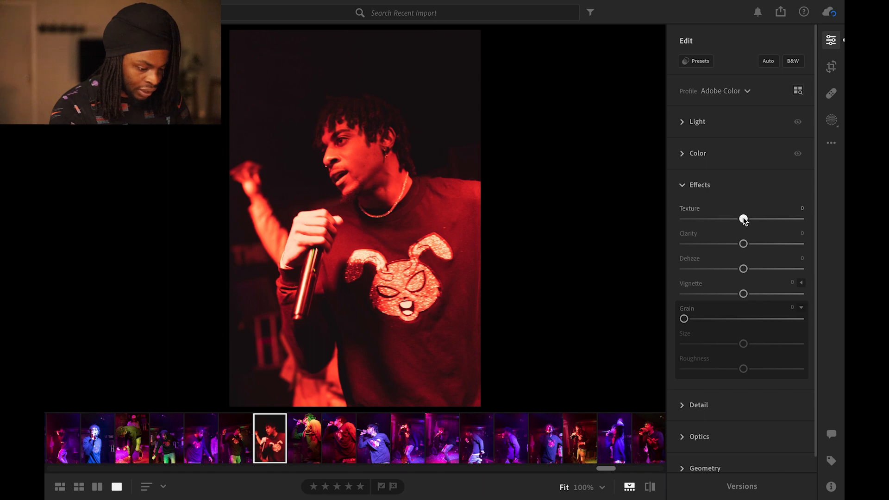
{"action": "left_click_drag", "start_coordinate": [743, 219], "coordinate": [747, 221]}
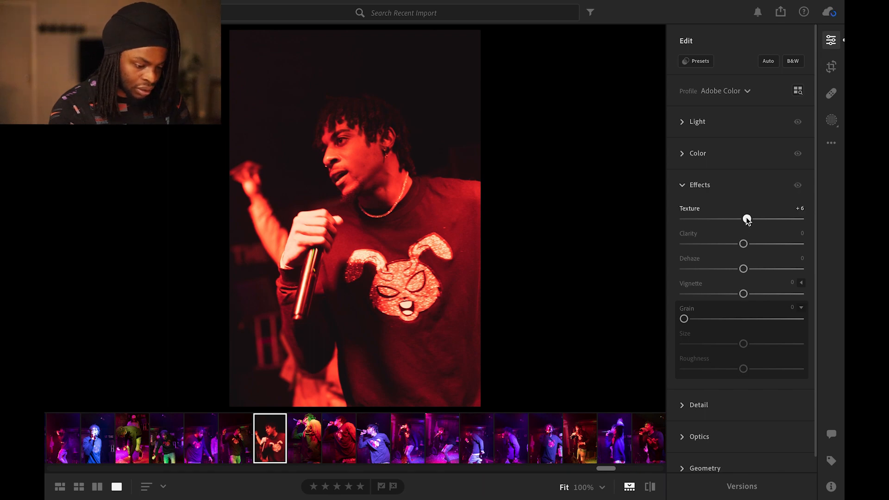
{"action": "left_click_drag", "start_coordinate": [747, 220], "coordinate": [746, 220]}
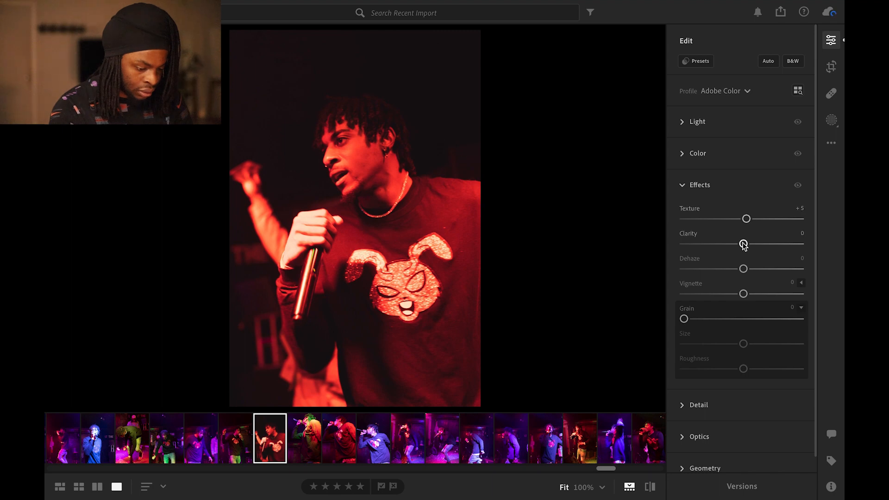
{"action": "double_click", "coordinate": [745, 219]}
{"action": "left_click_drag", "start_coordinate": [743, 219], "coordinate": [747, 246]}
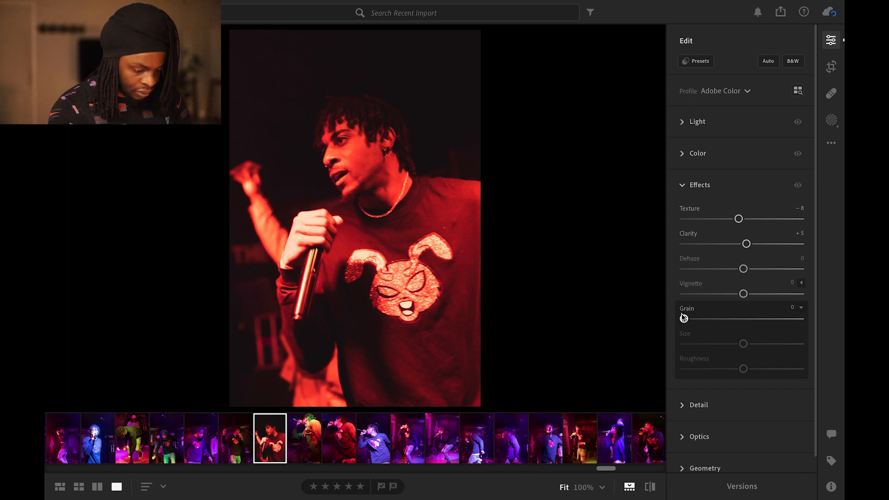
Add film grain with amount 22 and size 35, and increase its roughness
{"action": "left_click_drag", "start_coordinate": [683, 319], "coordinate": [725, 346]}
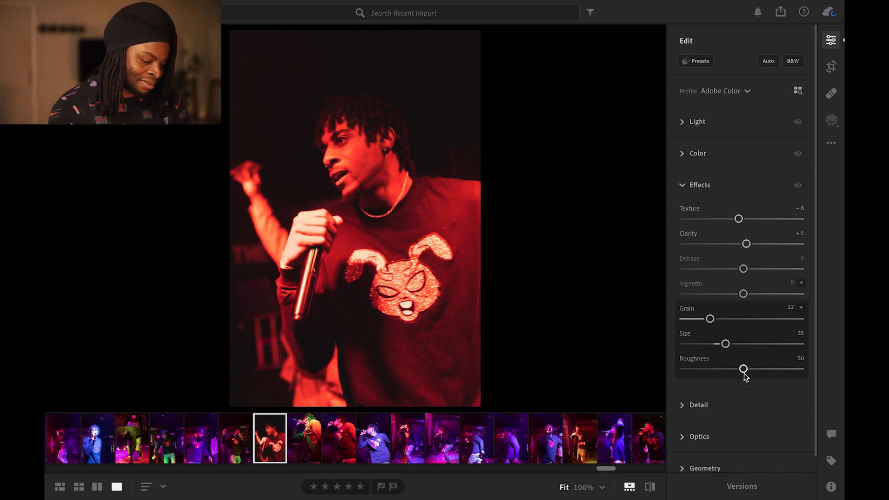
{"action": "left_click_drag", "start_coordinate": [744, 370], "coordinate": [760, 369]}
{"action": "left_click", "coordinate": [685, 186]}
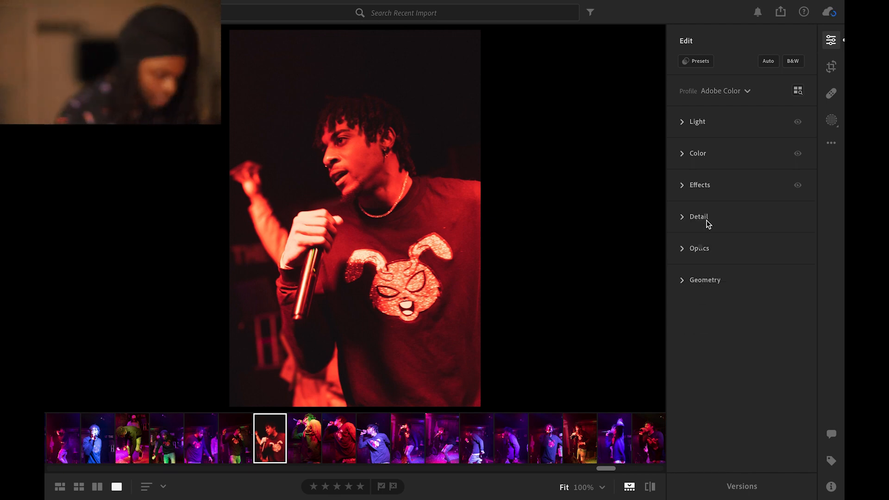
{"action": "left_click", "coordinate": [707, 222]}
{"action": "left_click", "coordinate": [702, 216]}
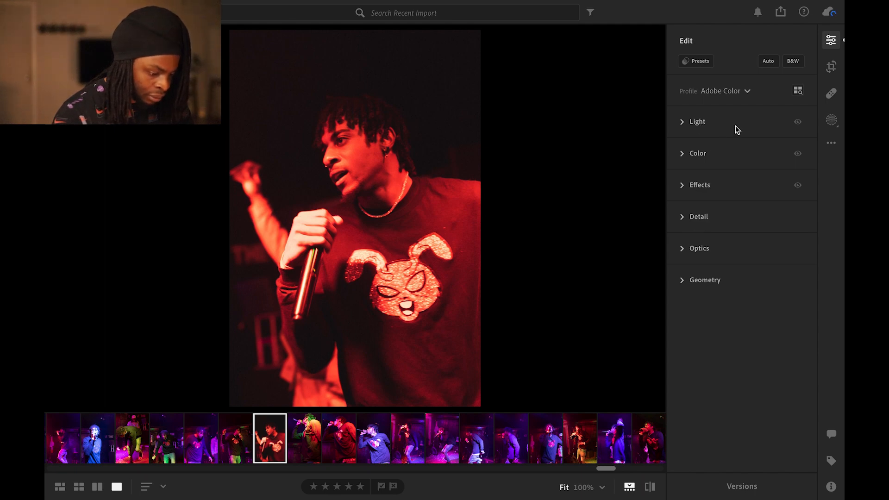
Copy the edit settings of the red-lit photo and switch to the photo grid
{"action": "left_click", "coordinate": [832, 145]}
{"action": "left_click", "coordinate": [757, 169]}
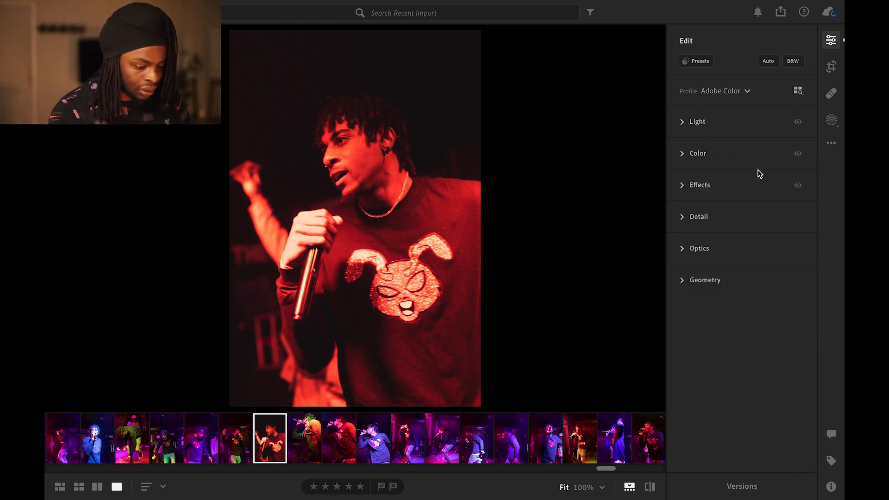
{"action": "left_click", "coordinate": [80, 487]}
{"action": "key", "text": "d"}
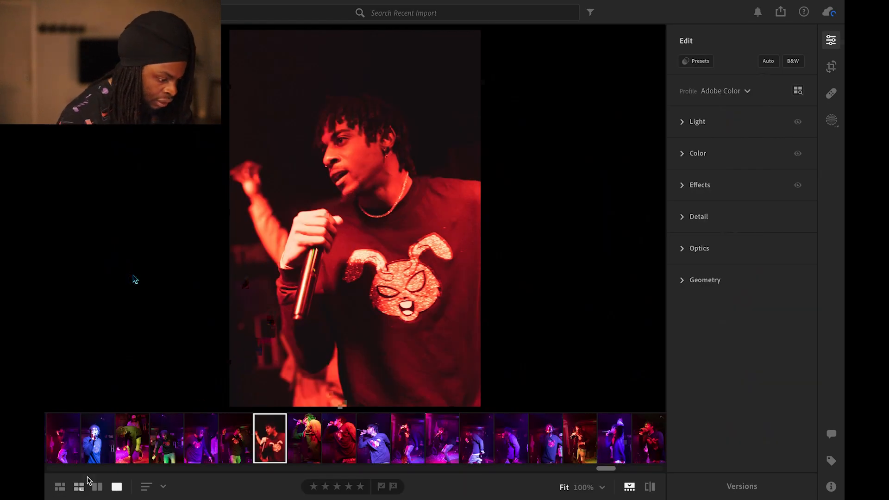
{"action": "left_click", "coordinate": [80, 487]}
Add four more concert photos to the selection: the purple-blue, warm orange and dark red shots below the edited photo, and the blue-lit one above
{"action": "scroll", "coordinate": [271, 274], "scroll_direction": "up", "scroll_amount": 2}
{"action": "scroll", "coordinate": [284, 280], "scroll_direction": "up", "scroll_amount": 4}
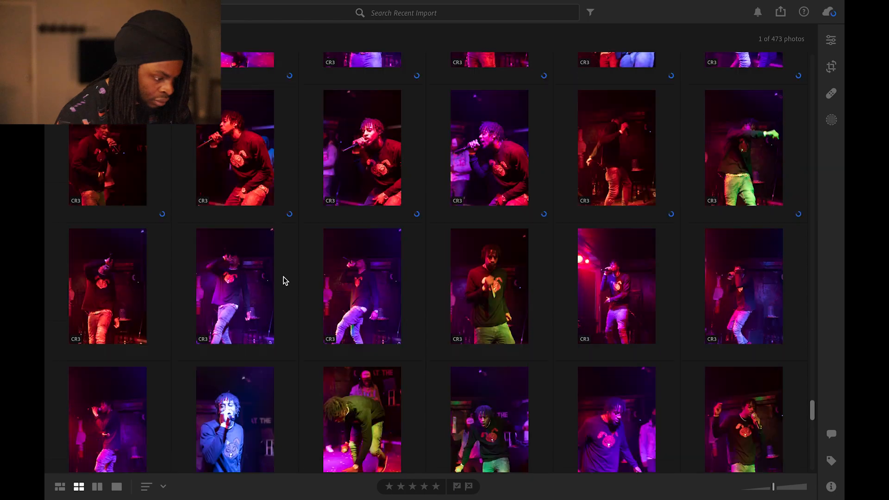
{"action": "scroll", "coordinate": [284, 281], "scroll_direction": "down", "scroll_amount": 3}
{"action": "scroll", "coordinate": [284, 280], "scroll_direction": "down", "scroll_amount": 1}
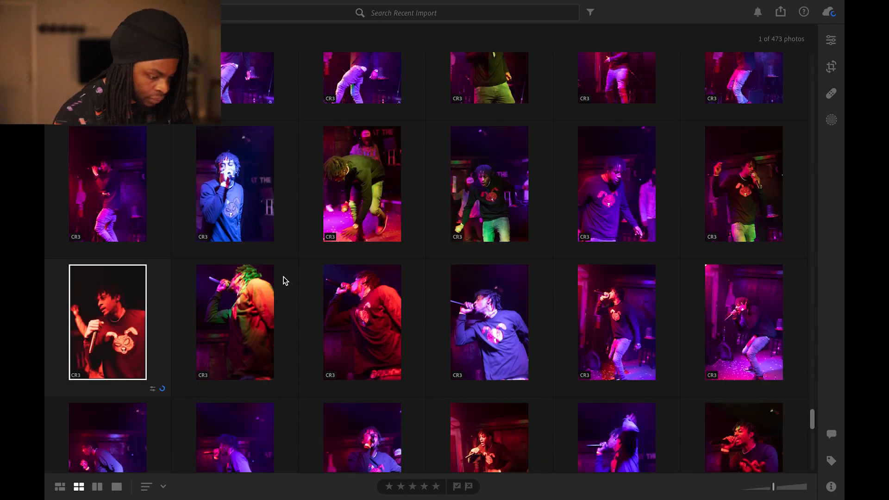
{"action": "scroll", "coordinate": [307, 284], "scroll_direction": "down", "scroll_amount": 1}
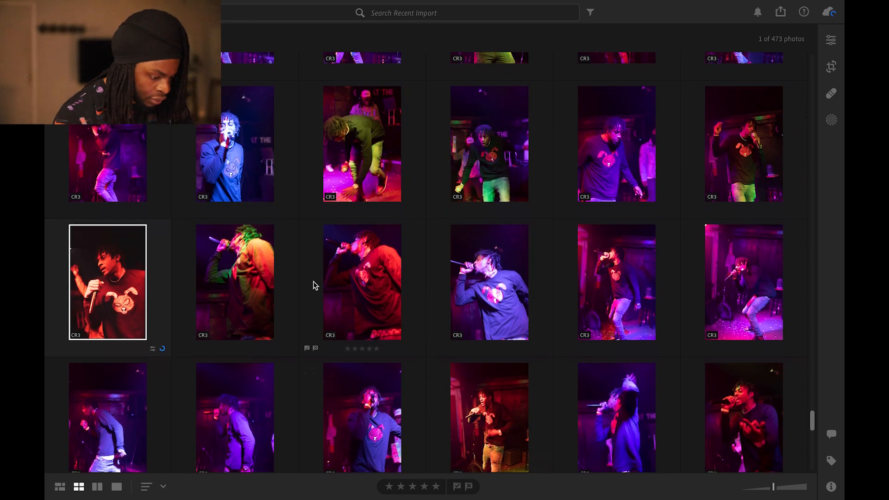
{"action": "scroll", "coordinate": [314, 284], "scroll_direction": "down", "scroll_amount": 1}
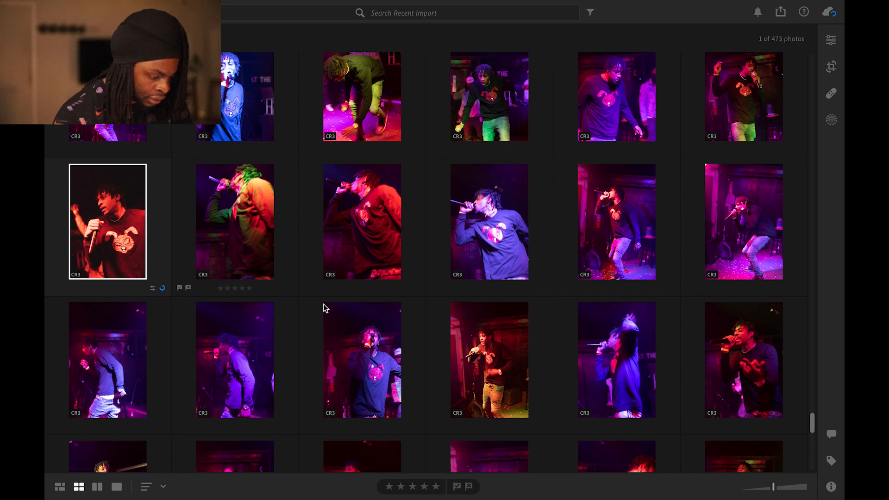
{"action": "left_click", "coordinate": [378, 349], "text": "ctrl"}
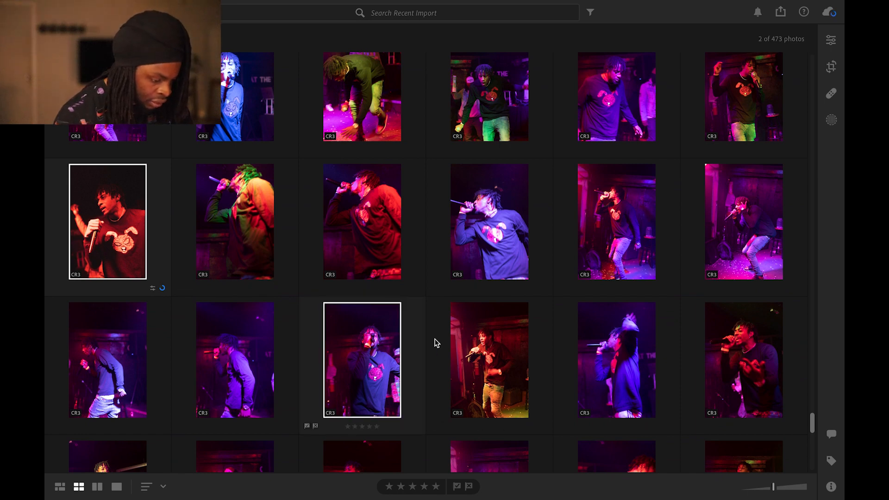
{"action": "left_click", "coordinate": [494, 360], "text": "ctrl"}
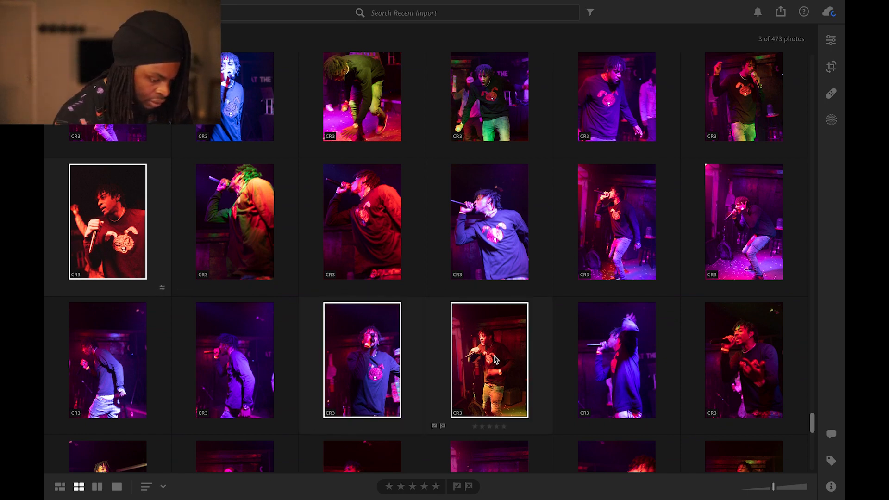
{"action": "left_click", "coordinate": [761, 349], "text": "ctrl"}
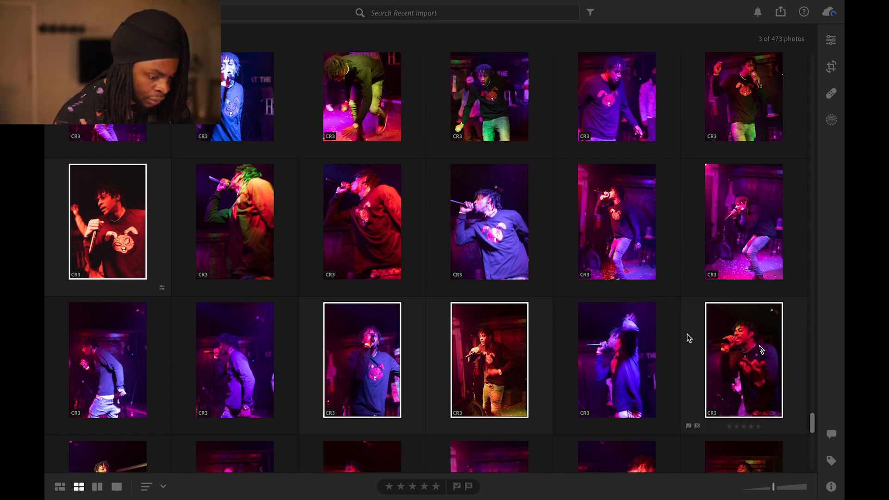
{"action": "left_click", "coordinate": [245, 99], "text": "ctrl"}
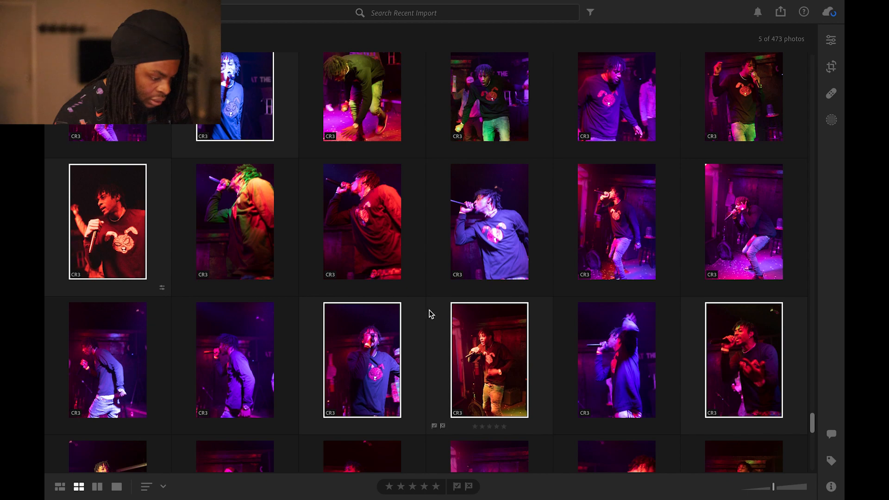
Add two red-lit shots of the performer leaning into the microphone, from the rows above the blue-lit photo, to the selection
{"action": "scroll", "coordinate": [427, 311], "scroll_direction": "down", "scroll_amount": 1}
{"action": "scroll", "coordinate": [427, 310], "scroll_direction": "down", "scroll_amount": 5}
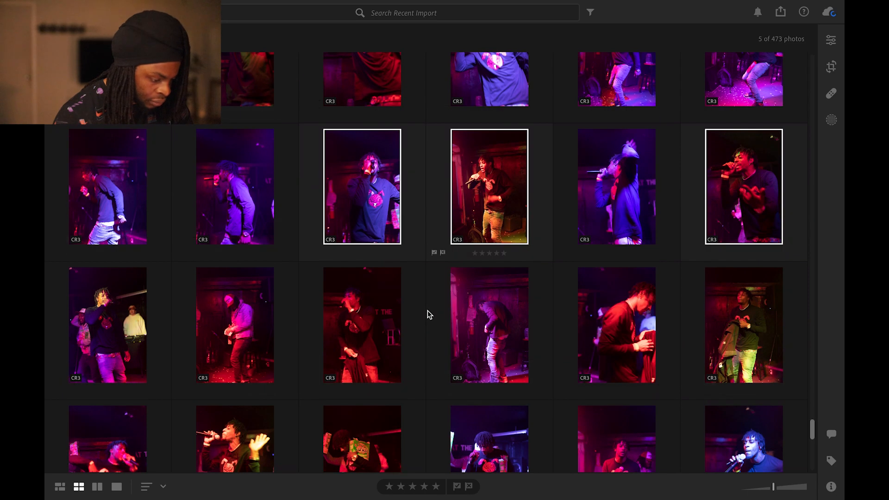
{"action": "scroll", "coordinate": [426, 310], "scroll_direction": "down", "scroll_amount": 2}
{"action": "scroll", "coordinate": [425, 311], "scroll_direction": "down", "scroll_amount": 4}
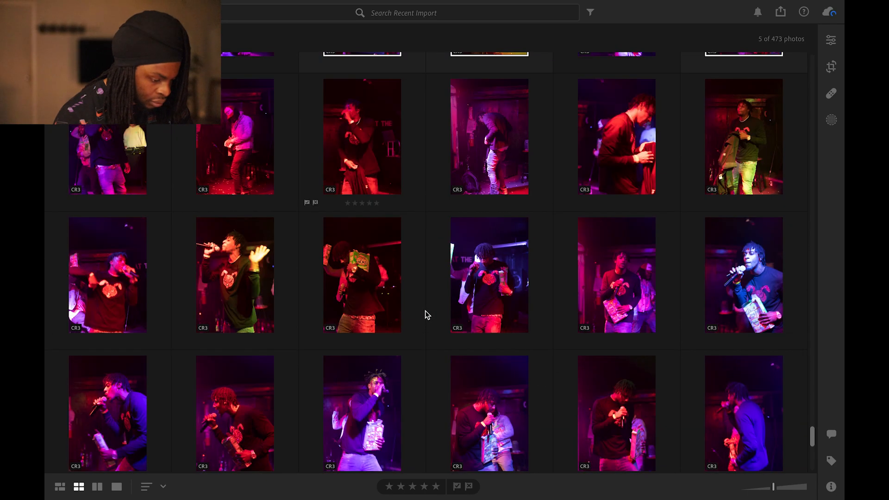
{"action": "scroll", "coordinate": [425, 311], "scroll_direction": "down", "scroll_amount": 7}
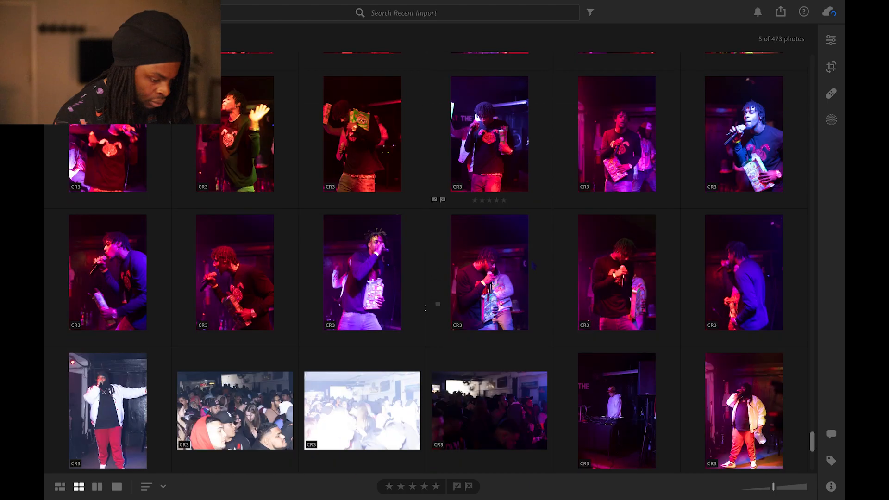
{"action": "scroll", "coordinate": [531, 261], "scroll_direction": "up", "scroll_amount": 15}
{"action": "scroll", "coordinate": [532, 261], "scroll_direction": "up", "scroll_amount": 12}
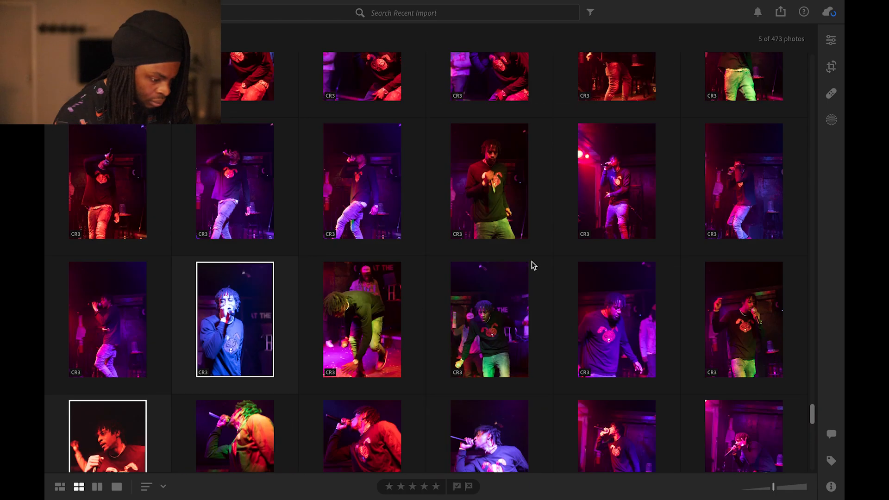
{"action": "scroll", "coordinate": [532, 261], "scroll_direction": "up", "scroll_amount": 3}
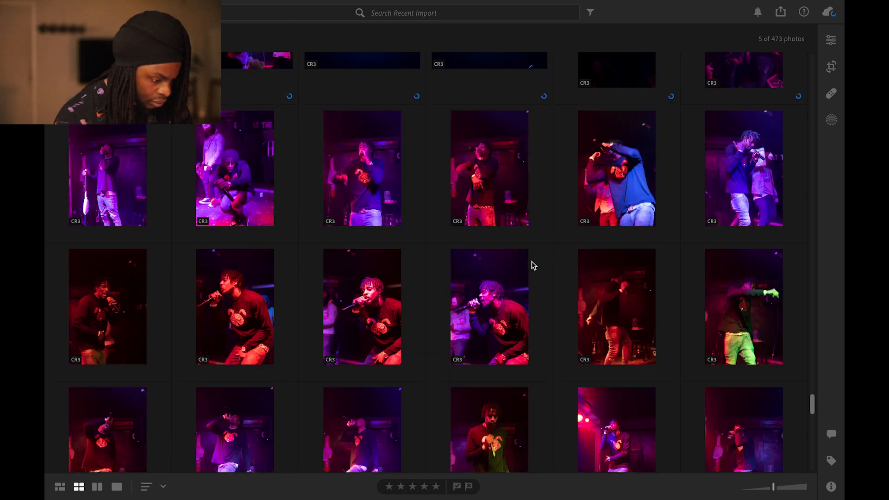
{"action": "left_click", "coordinate": [377, 311]}
{"action": "left_click", "coordinate": [235, 303], "text": "ctrl"}
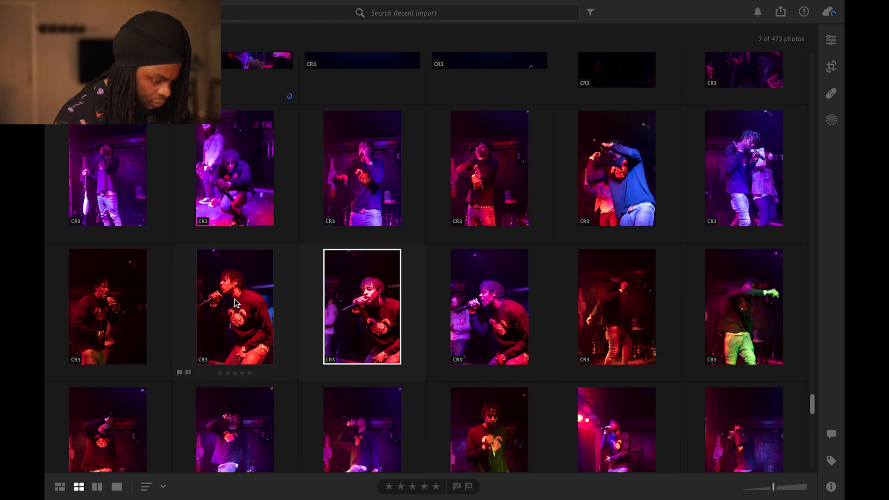
Add three photos of the performer in sunglasses to the selection: one purple-blue shot and two red-lit full-body shots further up
{"action": "scroll", "coordinate": [318, 264], "scroll_direction": "up", "scroll_amount": 9}
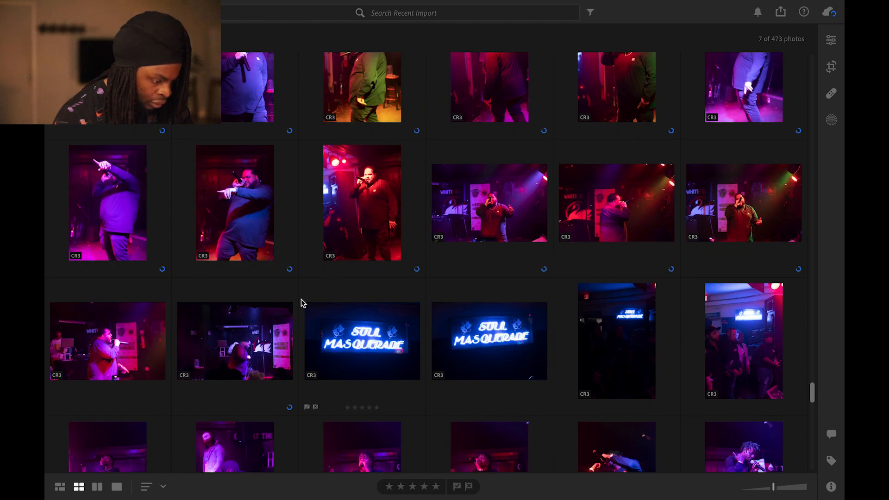
{"action": "scroll", "coordinate": [302, 301], "scroll_direction": "up", "scroll_amount": 5}
{"action": "scroll", "coordinate": [306, 300], "scroll_direction": "up", "scroll_amount": 2}
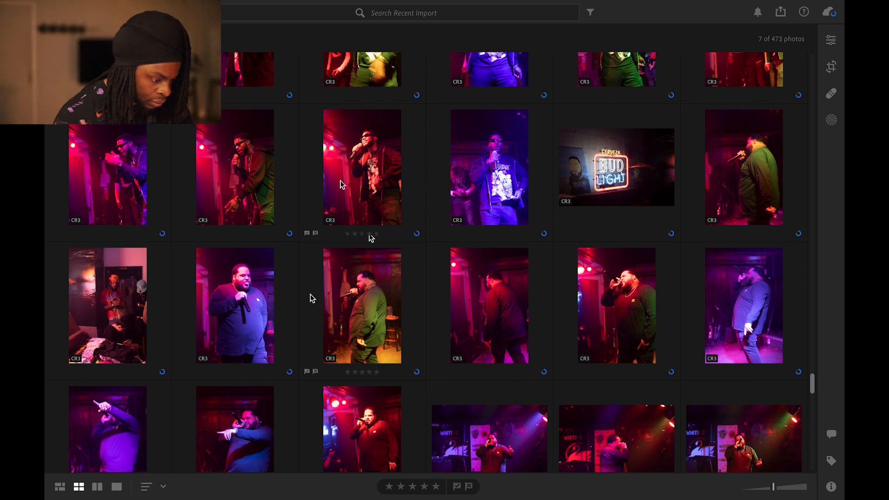
{"action": "scroll", "coordinate": [311, 296], "scroll_direction": "up", "scroll_amount": 5}
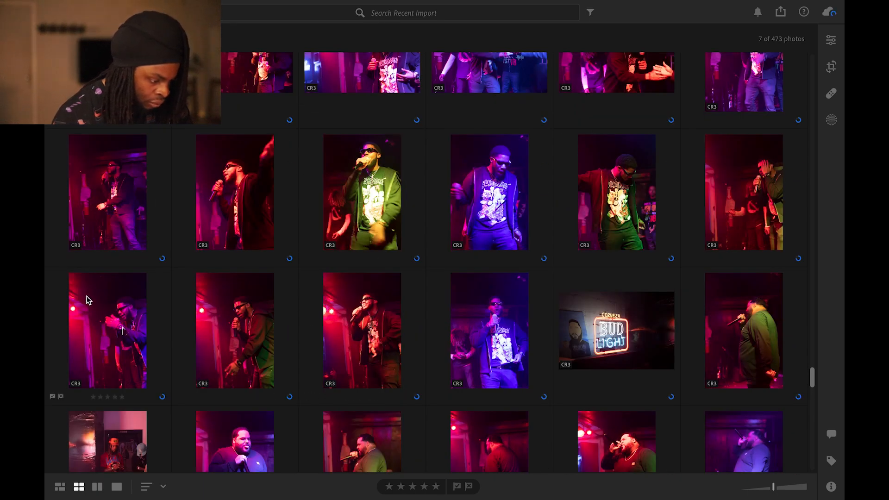
{"action": "left_click", "coordinate": [123, 330], "text": "ctrl"}
{"action": "scroll", "coordinate": [383, 268], "scroll_direction": "up", "scroll_amount": 7}
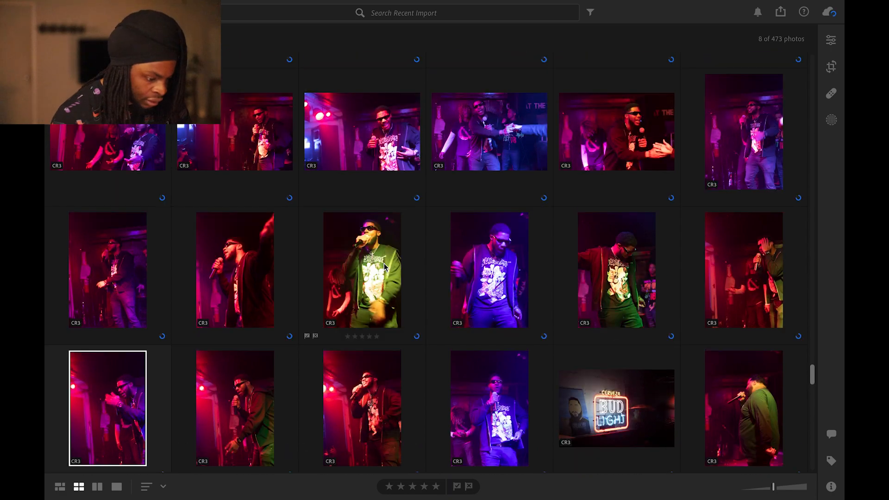
{"action": "scroll", "coordinate": [383, 268], "scroll_direction": "up", "scroll_amount": 4}
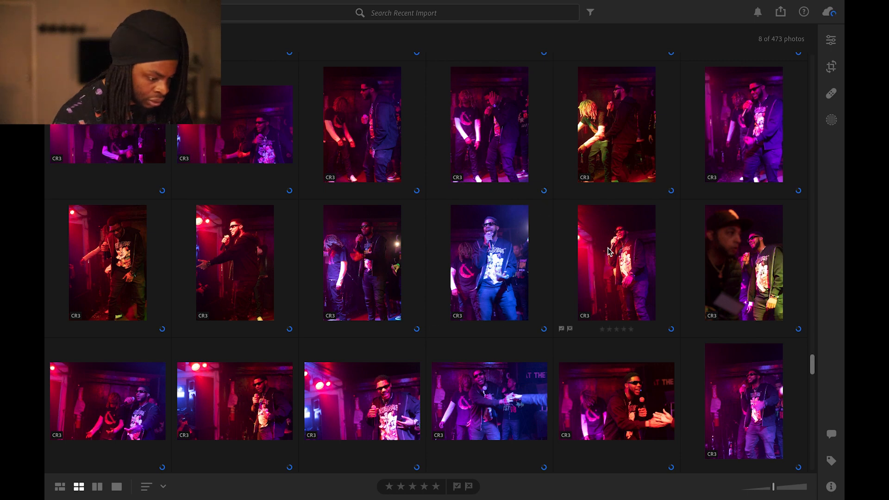
{"action": "left_click", "coordinate": [608, 251], "text": "ctrl"}
{"action": "left_click", "coordinate": [233, 260], "text": "ctrl"}
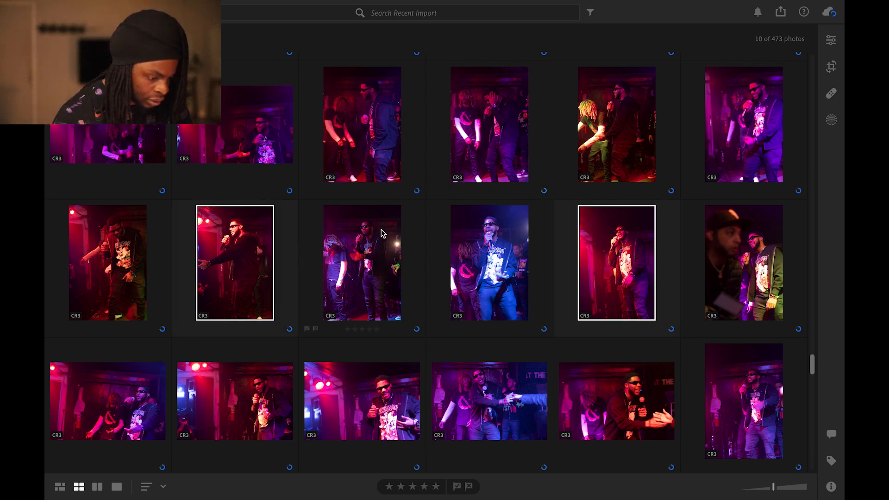
Add the raised-hand close-up, the two purple haze shots and the two red haze shots to the selection
{"action": "scroll", "coordinate": [383, 233], "scroll_direction": "up", "scroll_amount": 4}
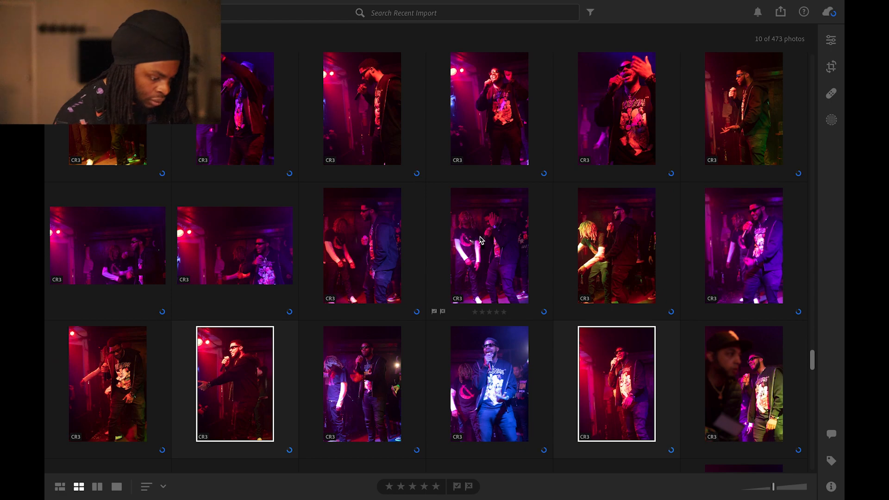
{"action": "scroll", "coordinate": [480, 240], "scroll_direction": "up", "scroll_amount": 7}
{"action": "left_click", "coordinate": [605, 299], "text": "ctrl"}
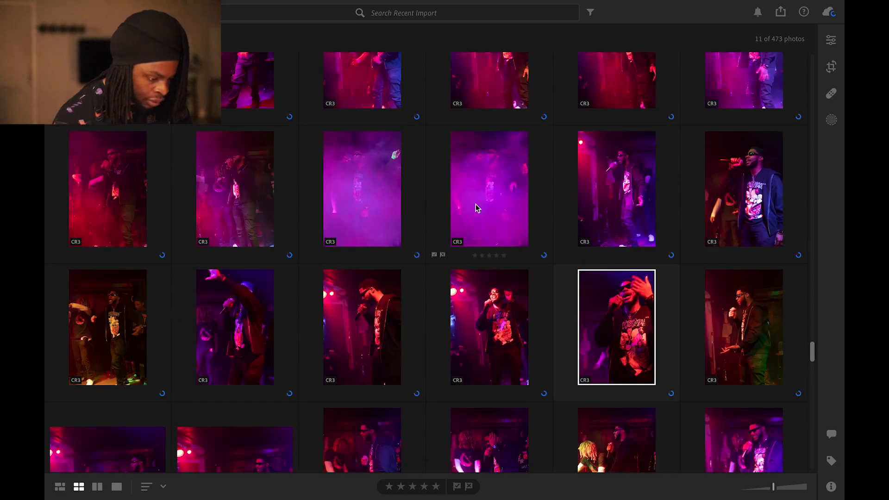
{"action": "left_click", "coordinate": [517, 182], "text": "ctrl"}
{"action": "left_click", "coordinate": [348, 192], "text": "ctrl"}
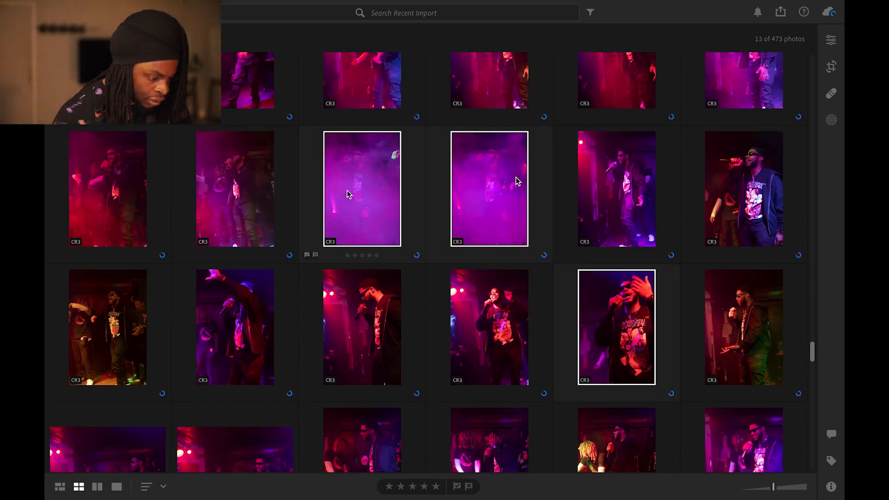
{"action": "left_click", "coordinate": [256, 192], "text": "ctrl"}
{"action": "left_click", "coordinate": [117, 198], "text": "ctrl"}
Add three photos from the row above the haze shots to the selection: the dark red, the purple and the red-blue one
{"action": "left_click", "coordinate": [593, 92], "text": "ctrl"}
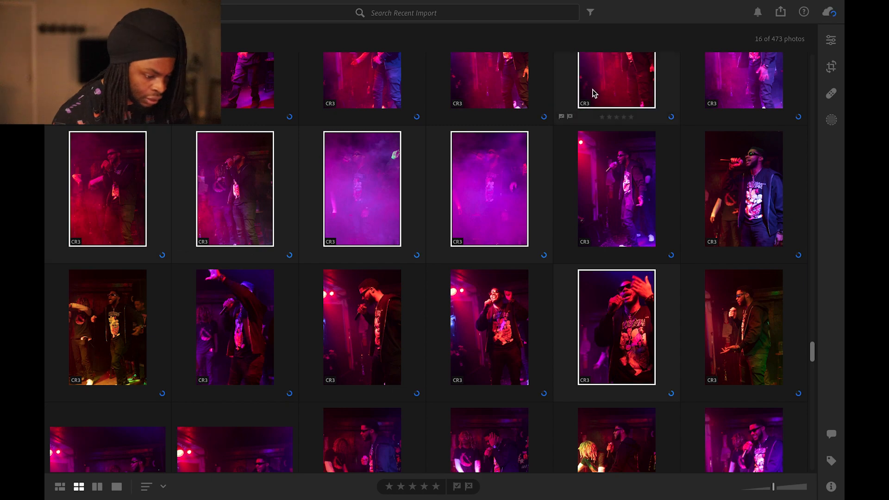
{"action": "scroll", "coordinate": [595, 93], "scroll_direction": "up", "scroll_amount": 3}
{"action": "left_click", "coordinate": [760, 138], "text": "ctrl"}
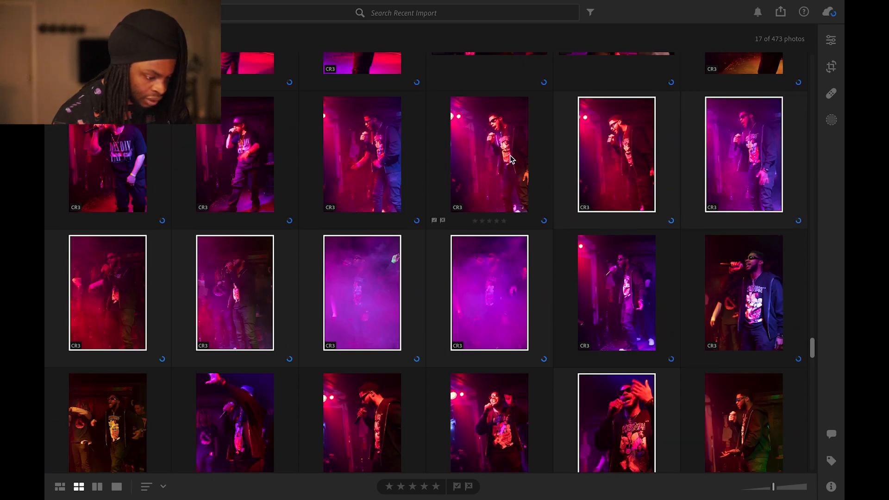
{"action": "left_click", "coordinate": [396, 158], "text": "ctrl"}
Add three varsity-jacket performer photos to the selection: the purple-pink close-up, the raised-arm red shot and the red outstretched-arm shot
{"action": "scroll", "coordinate": [516, 139], "scroll_direction": "up", "scroll_amount": 5}
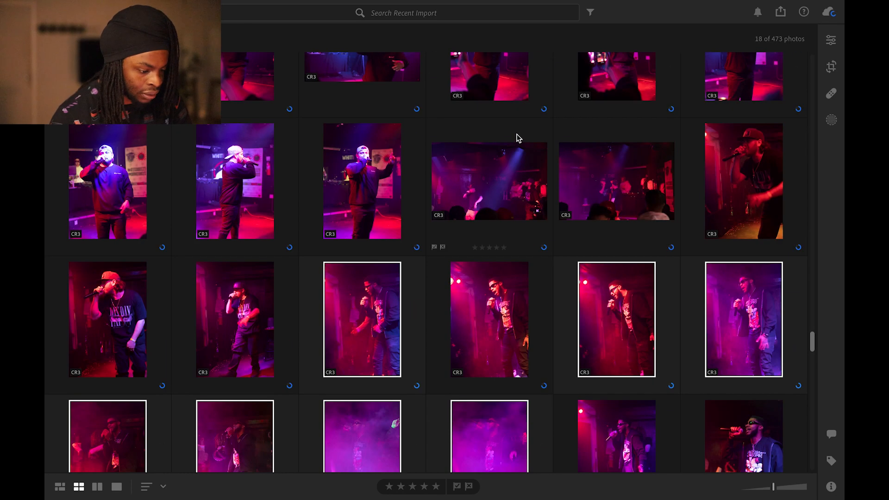
{"action": "scroll", "coordinate": [518, 138], "scroll_direction": "up", "scroll_amount": 3}
{"action": "scroll", "coordinate": [473, 185], "scroll_direction": "up", "scroll_amount": 4}
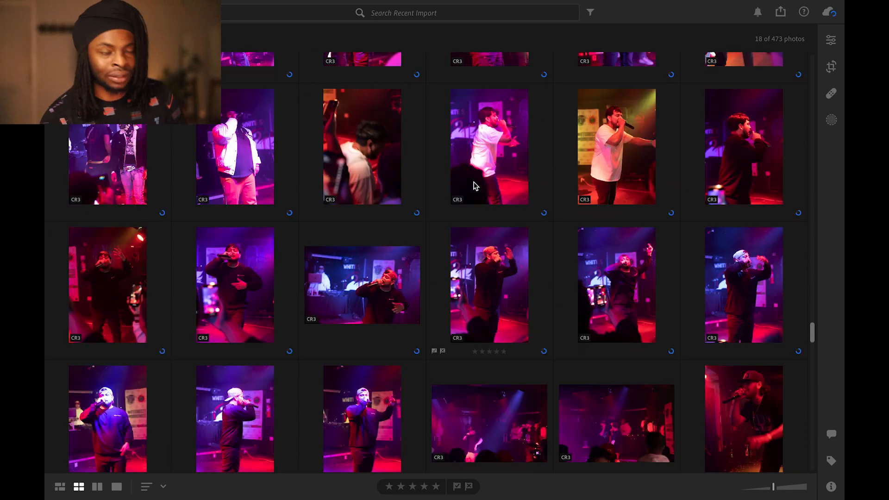
{"action": "scroll", "coordinate": [475, 185], "scroll_direction": "up", "scroll_amount": 5}
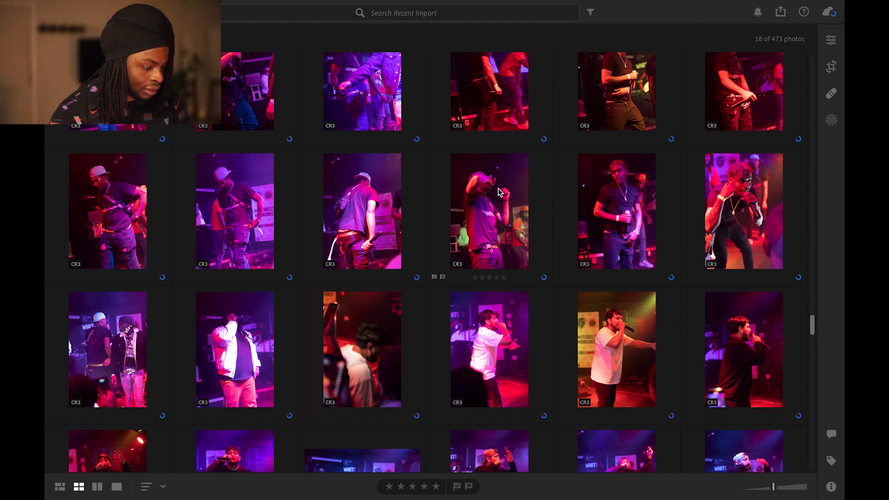
{"action": "scroll", "coordinate": [498, 194], "scroll_direction": "up", "scroll_amount": 6}
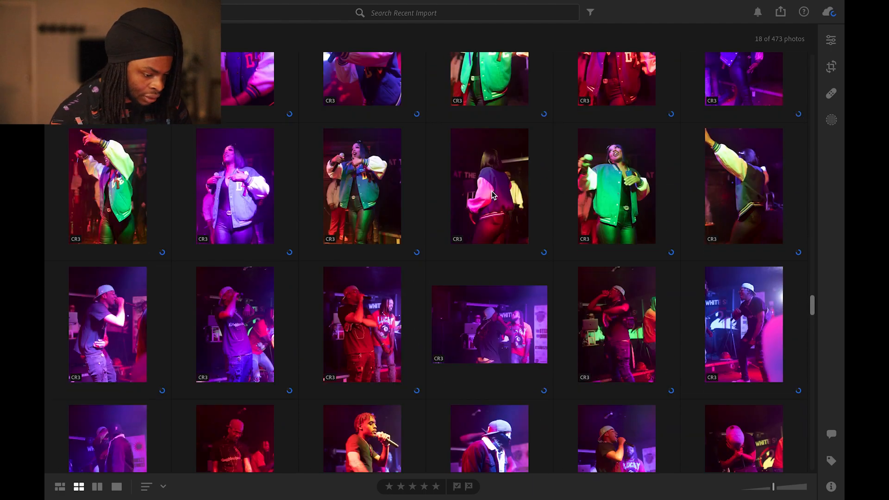
{"action": "scroll", "coordinate": [493, 195], "scroll_direction": "up", "scroll_amount": 1}
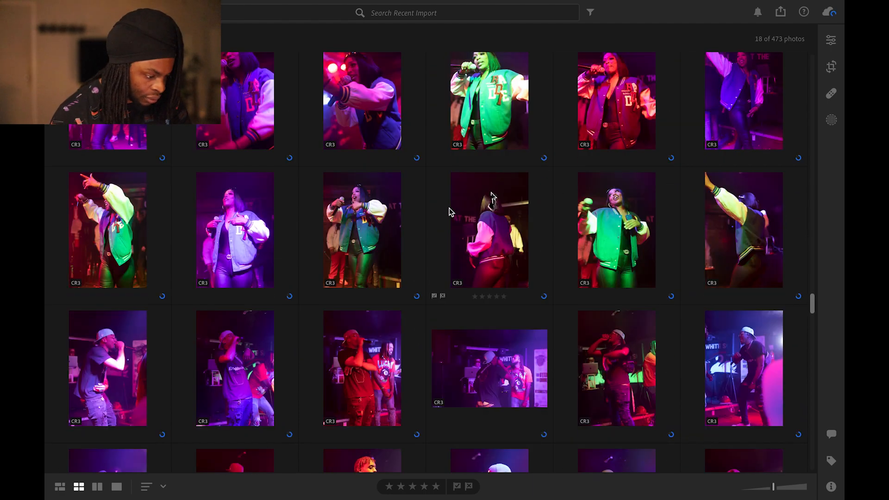
{"action": "scroll", "coordinate": [447, 206], "scroll_direction": "up", "scroll_amount": 3}
{"action": "left_click", "coordinate": [234, 206]}
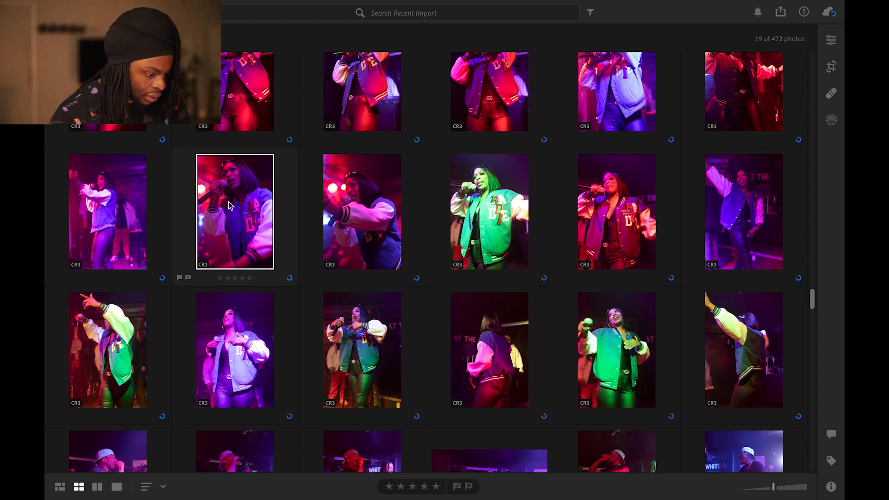
{"action": "scroll", "coordinate": [380, 250], "scroll_direction": "up", "scroll_amount": 2}
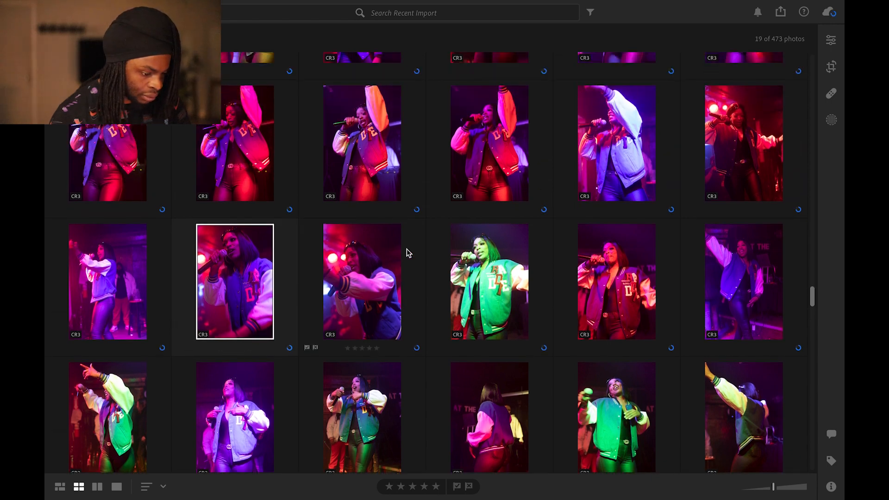
{"action": "left_click", "coordinate": [498, 155], "text": "super"}
{"action": "left_click", "coordinate": [751, 138], "text": "super"}
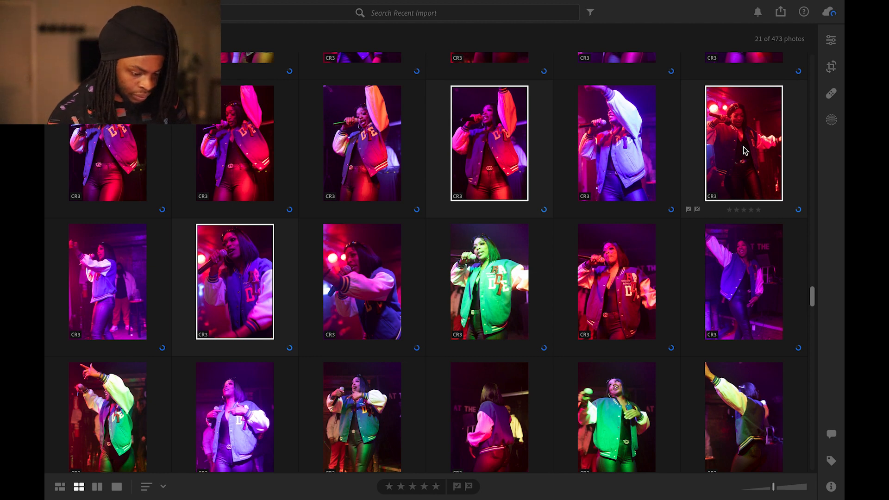
Paste the copied edit settings onto all selected photos and open the red outstretched-arm varsity-jacket shot in detail view
{"action": "right_click", "coordinate": [744, 151]}
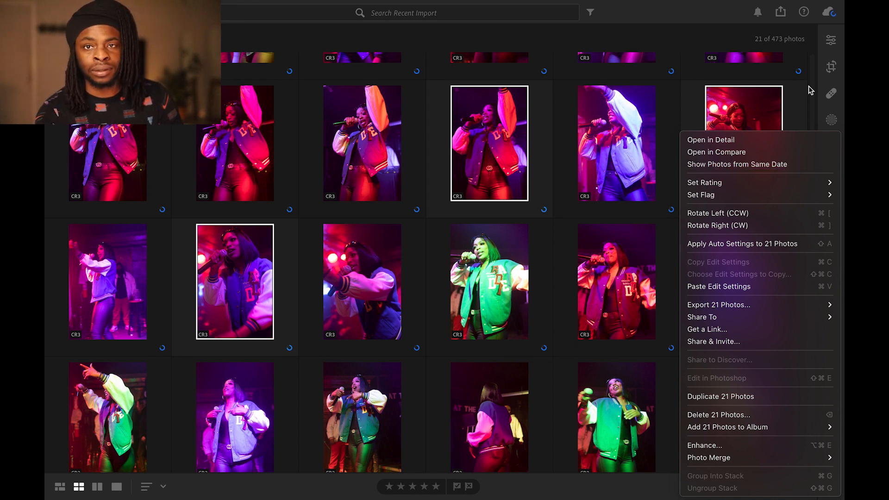
{"action": "left_click", "coordinate": [738, 289]}
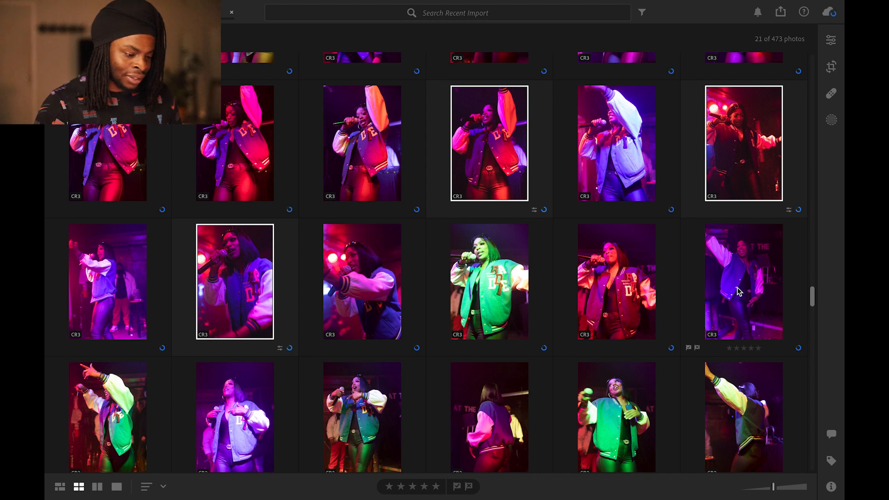
{"action": "double_click", "coordinate": [757, 132]}
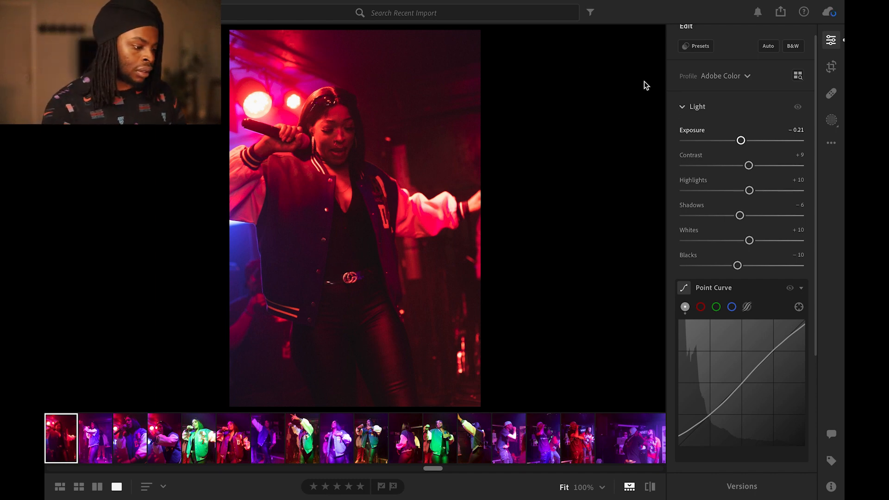
Show the library's photo sources and switch to the second most recent import, the one with 100 photos
{"action": "mouse_move", "coordinate": [480, 2]}
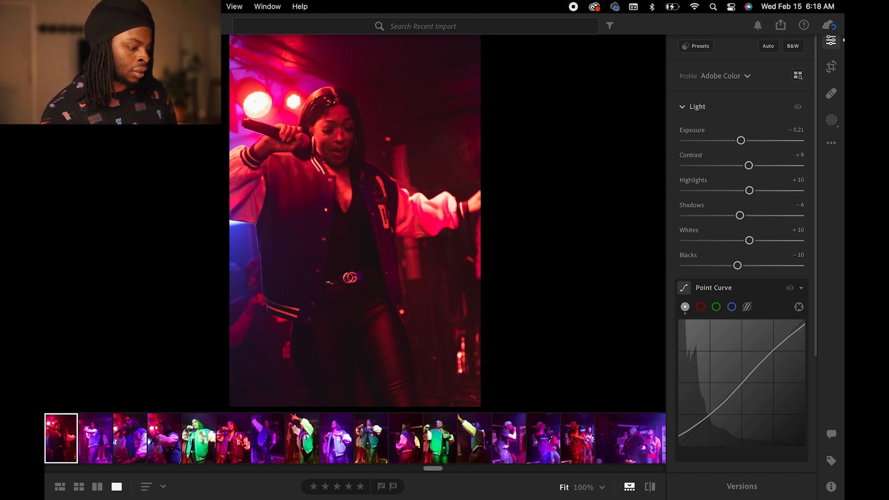
{"action": "left_click", "coordinate": [75, 26]}
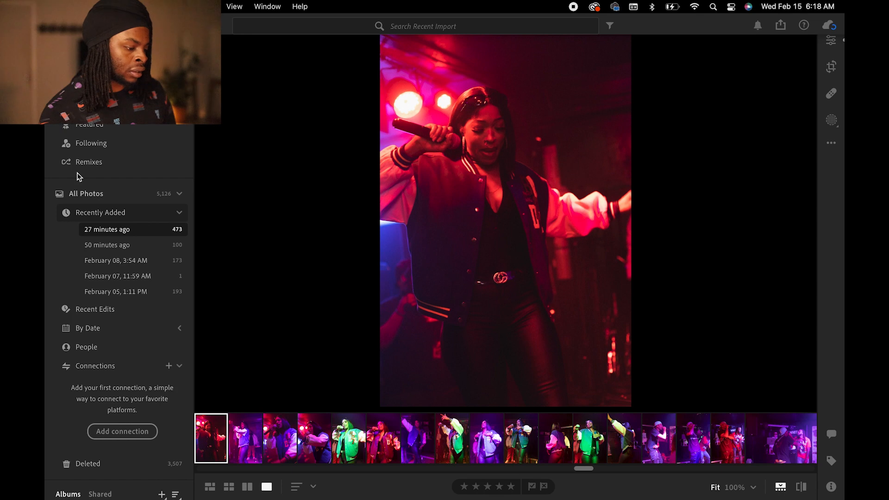
{"action": "left_click", "coordinate": [110, 246]}
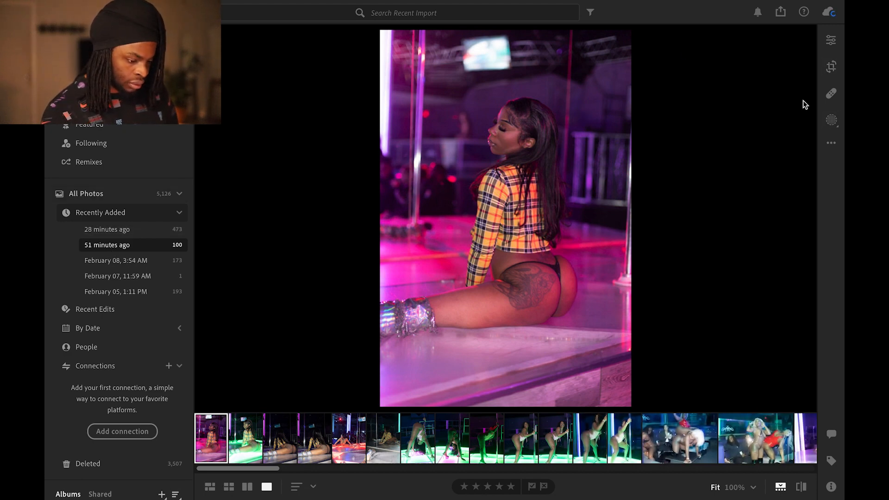
Crop the photo of the dancer in the plaid top to an 8.5 x 11 aspect ratio
{"action": "left_click", "coordinate": [832, 68]}
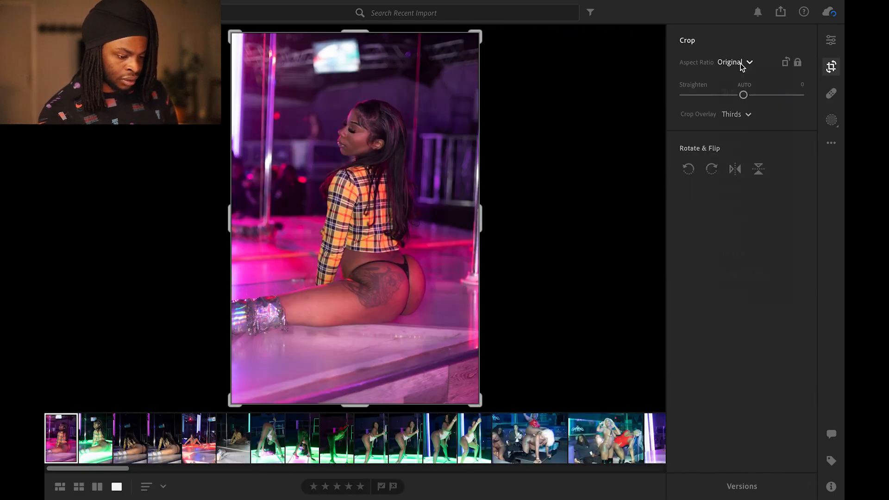
{"action": "left_click", "coordinate": [741, 62]}
{"action": "left_click", "coordinate": [736, 228]}
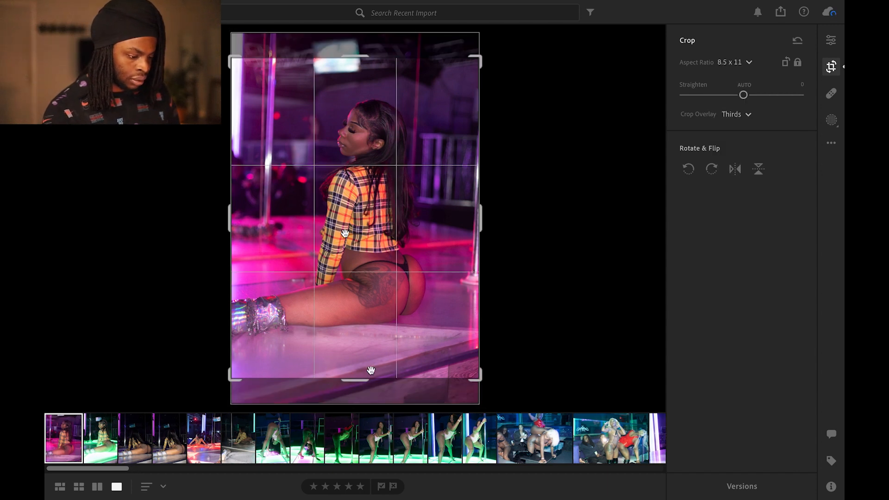
{"action": "key", "text": "Return"}
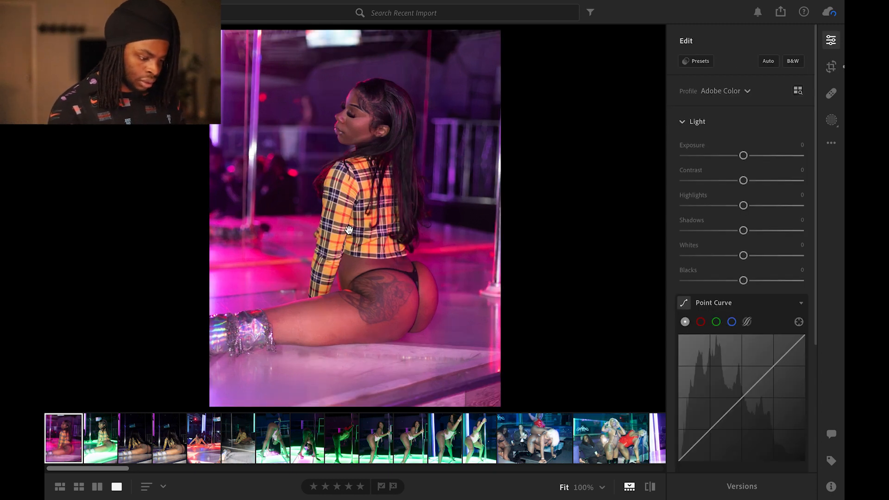
Send the cropped plaid-top photo to Photoshop for editing and duplicate the background into two stacked layers
{"action": "right_click", "coordinate": [350, 228]}
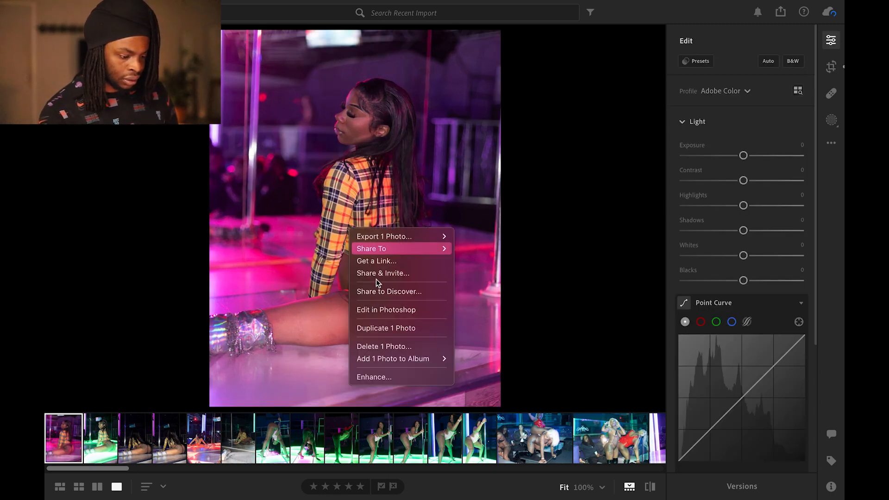
{"action": "left_click", "coordinate": [384, 310]}
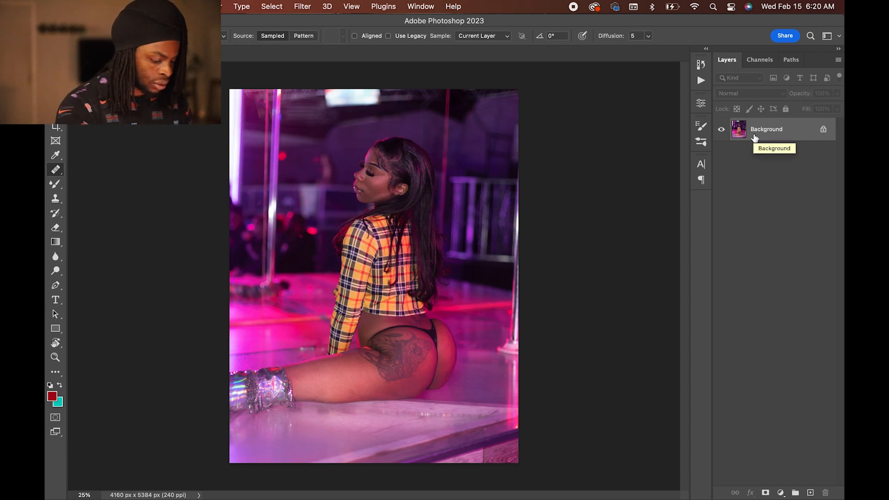
{"action": "key", "text": "super+j"}
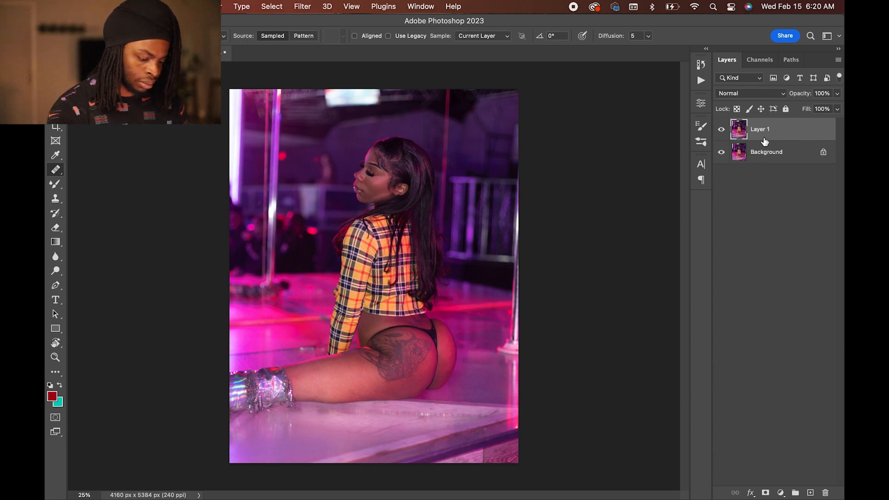
{"action": "key", "text": "ctrl+j"}
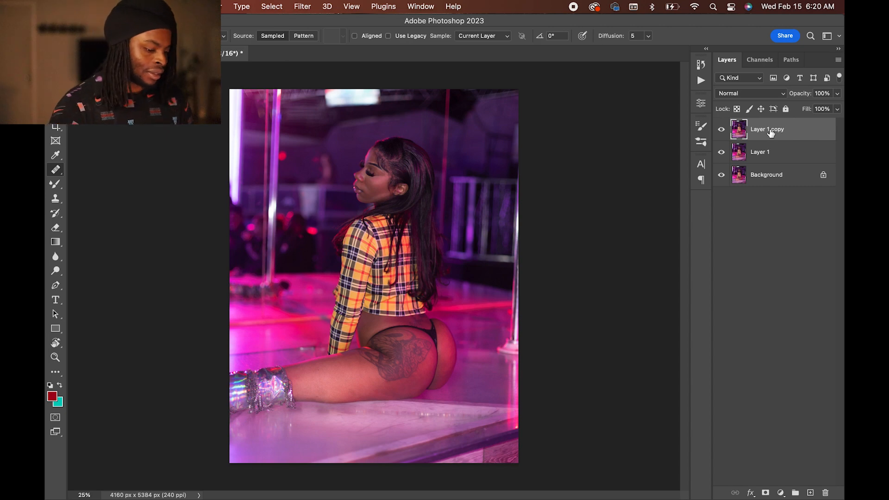
Hide Layer 1 copy and apply a Gaussian Blur with a 4.2 pixel radius to Layer 1
{"action": "left_click", "coordinate": [722, 131]}
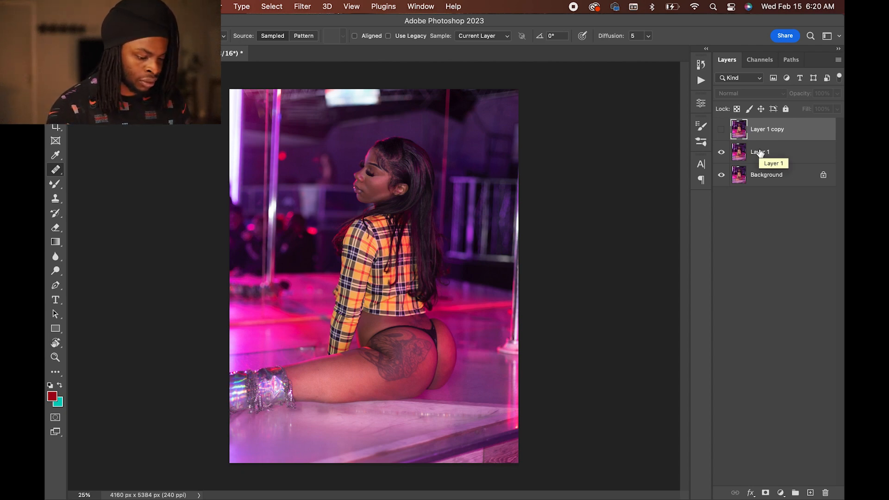
{"action": "left_click", "coordinate": [759, 153]}
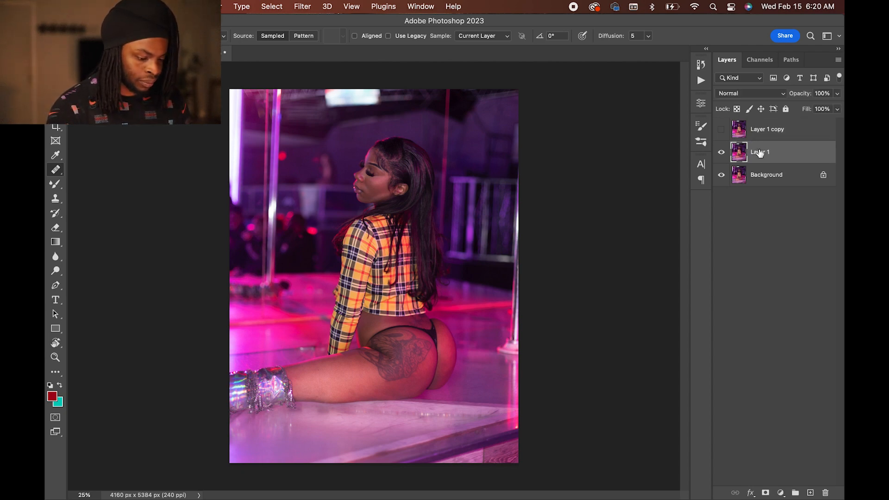
{"action": "left_click", "coordinate": [302, 6]}
{"action": "mouse_move", "coordinate": [313, 152]}
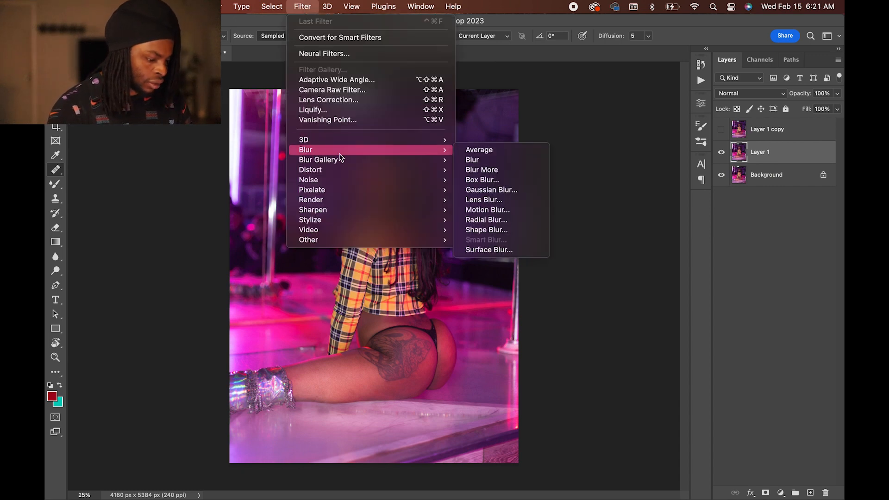
{"action": "left_click", "coordinate": [476, 194]}
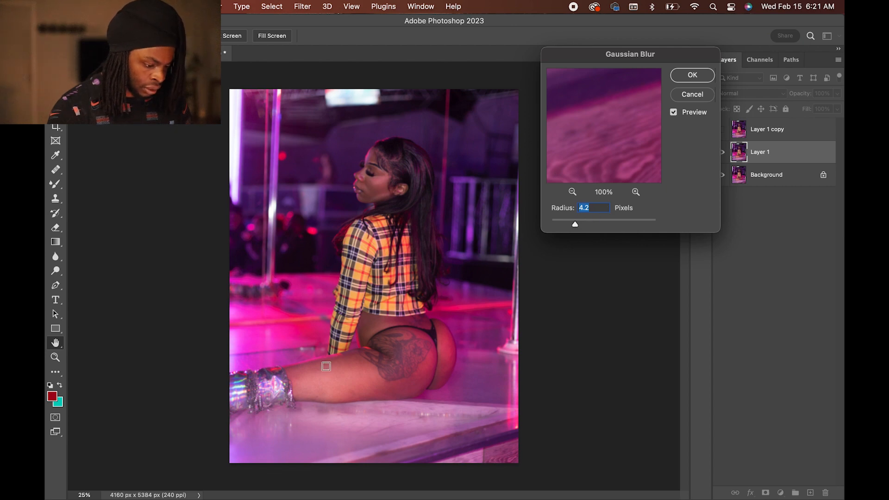
{"action": "left_click", "coordinate": [328, 368]}
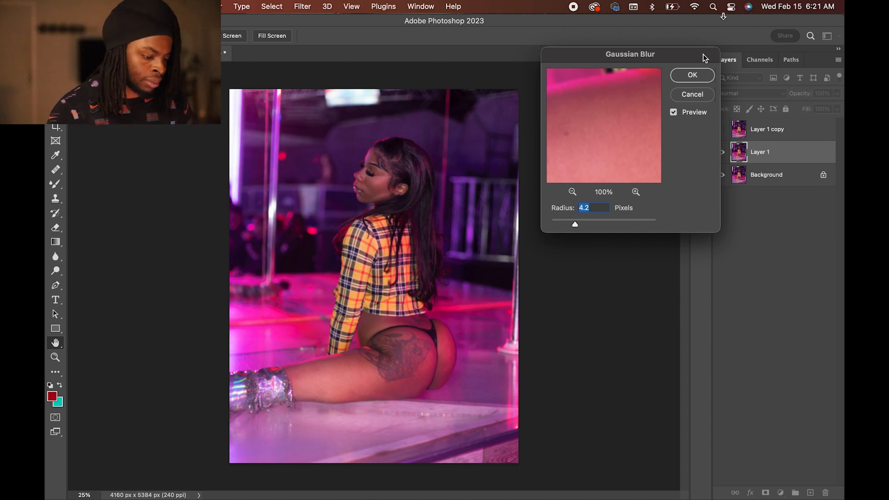
{"action": "left_click", "coordinate": [692, 76]}
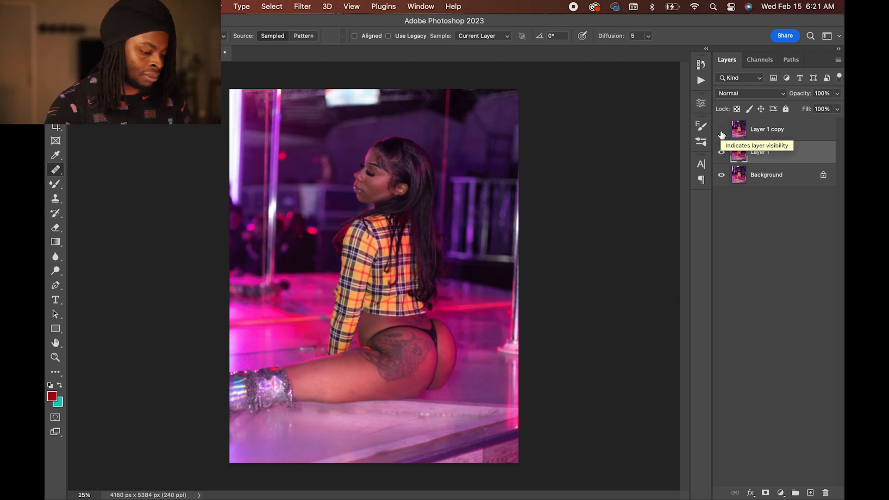
Show Layer 1 copy again and set its blend mode to Linear Light
{"action": "left_click", "coordinate": [722, 132]}
{"action": "left_click", "coordinate": [756, 131]}
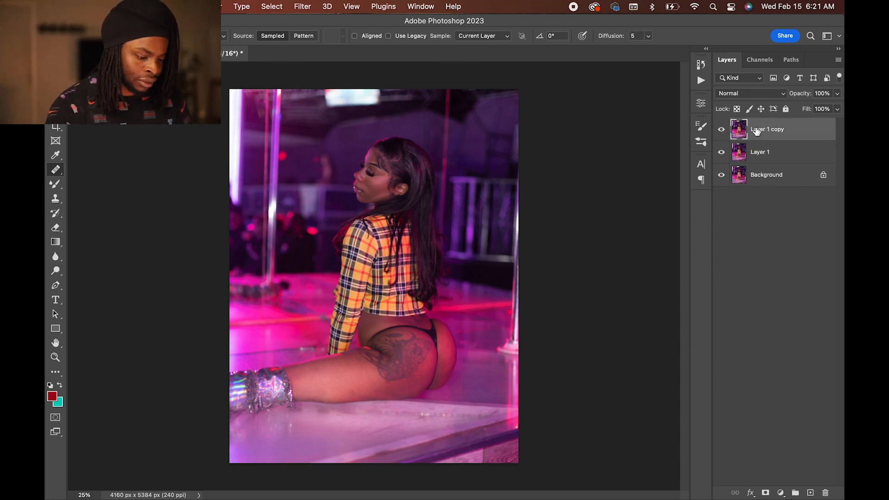
{"action": "left_click", "coordinate": [754, 95]}
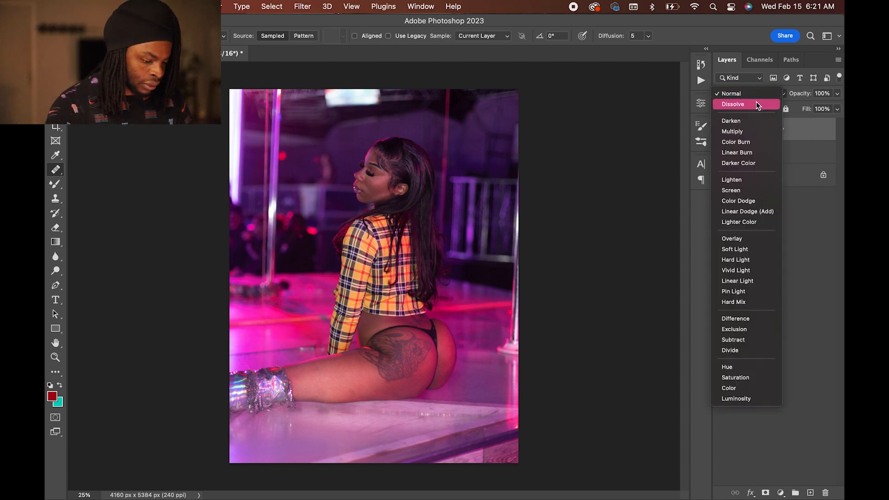
{"action": "left_click", "coordinate": [739, 282]}
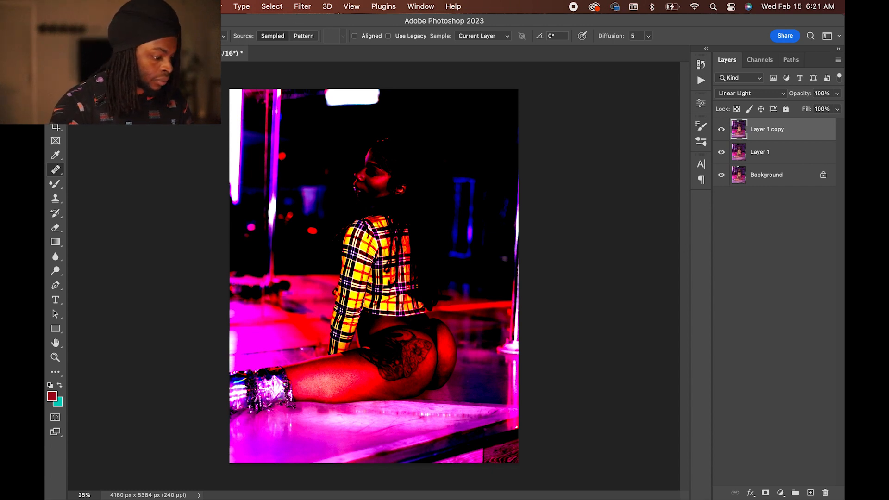
Run Apply Image on Layer 1 copy with Layer 1 as source, Subtract blending, 100% opacity, scale 2 and offset 128
{"action": "left_click", "coordinate": [178, 6]}
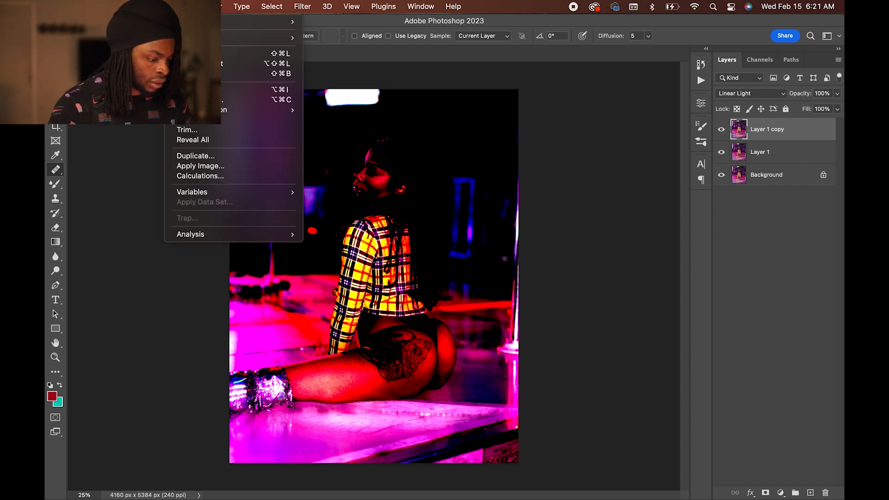
{"action": "mouse_move", "coordinate": [212, 6]}
{"action": "mouse_move", "coordinate": [179, 7]}
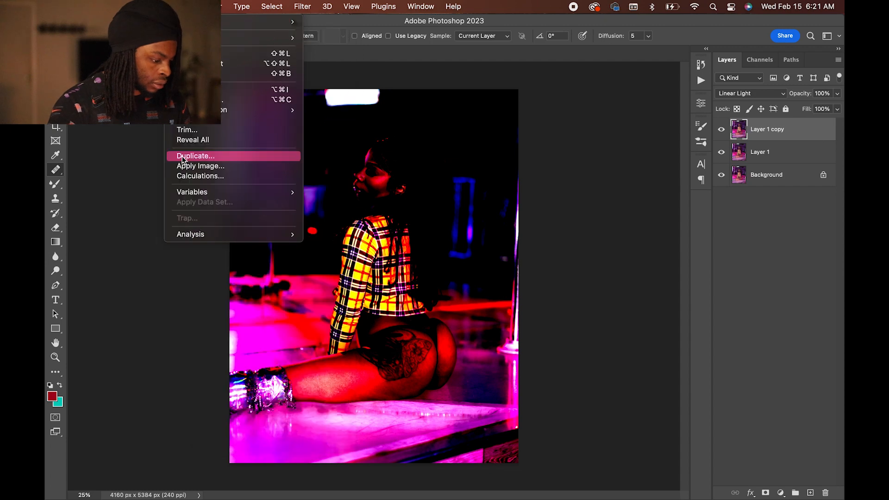
{"action": "left_click", "coordinate": [195, 168]}
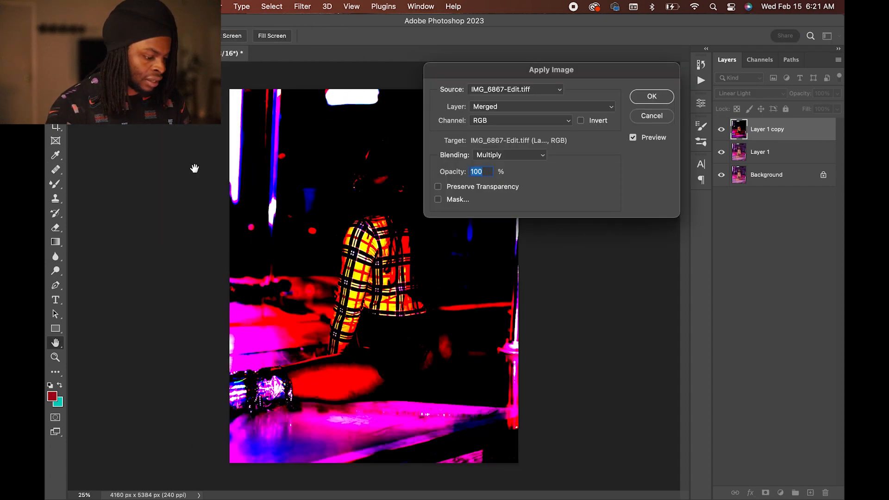
{"action": "left_click", "coordinate": [505, 107]}
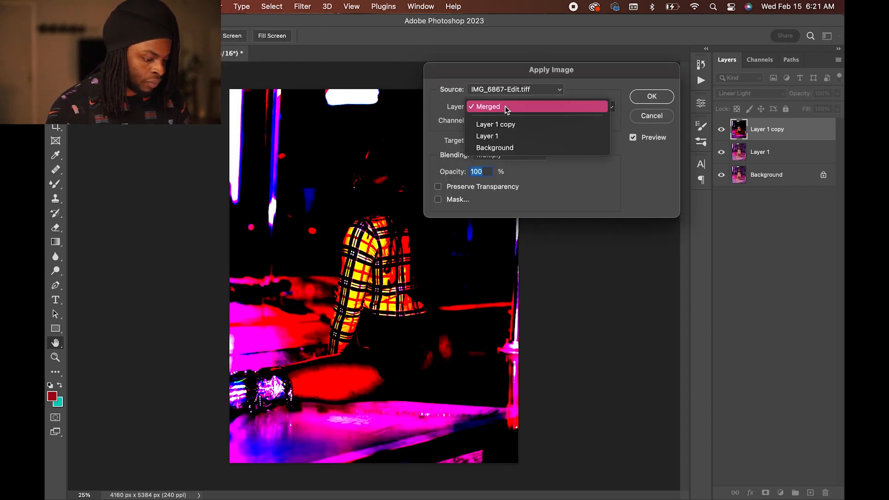
{"action": "left_click", "coordinate": [513, 135]}
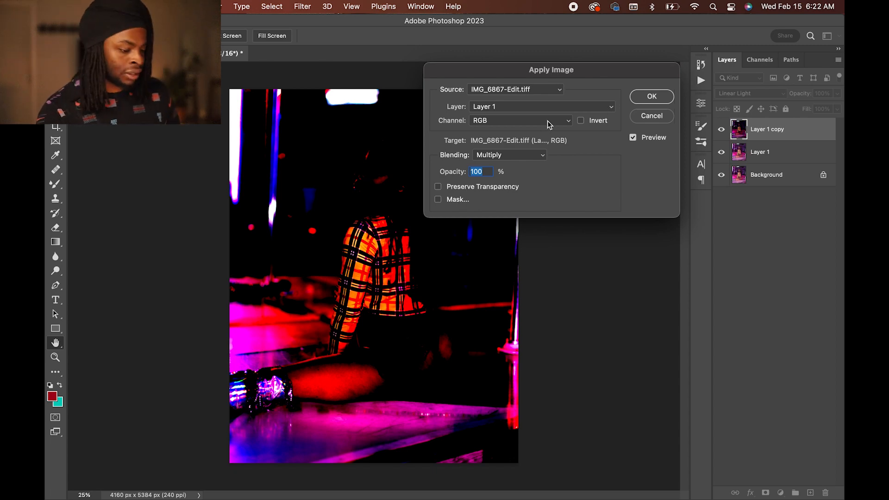
{"action": "left_click", "coordinate": [526, 154]}
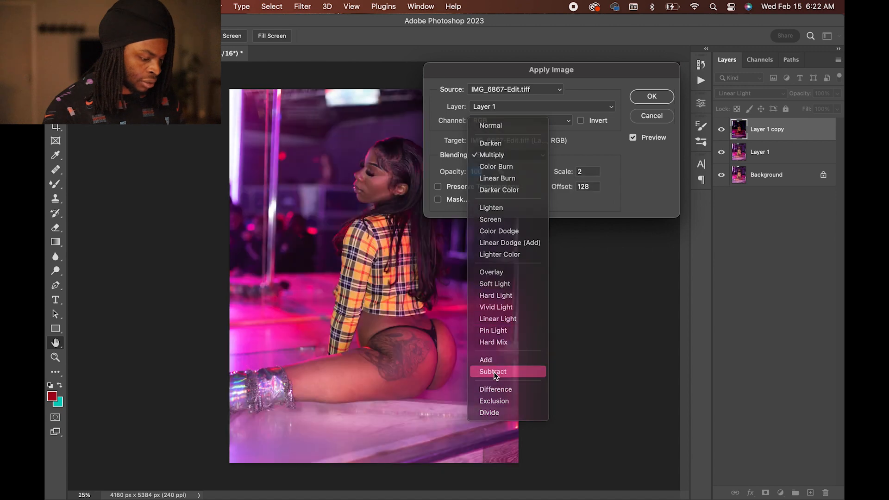
{"action": "left_click", "coordinate": [494, 371]}
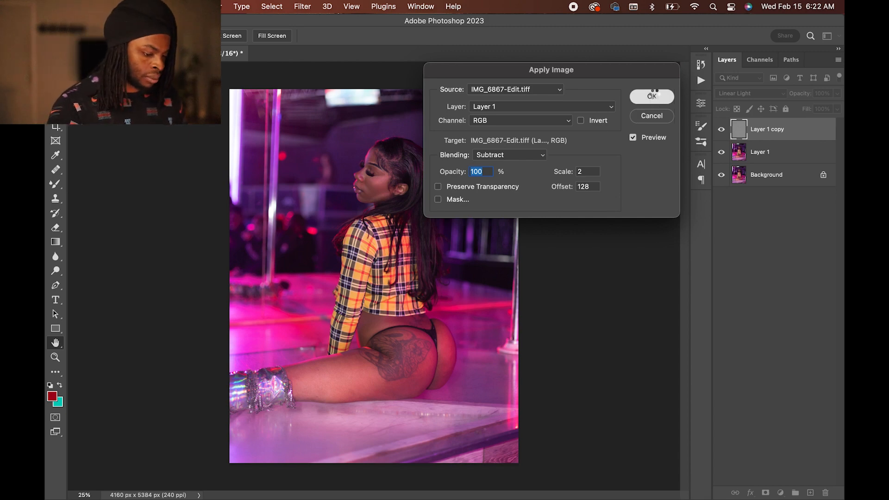
{"action": "left_click", "coordinate": [652, 96]}
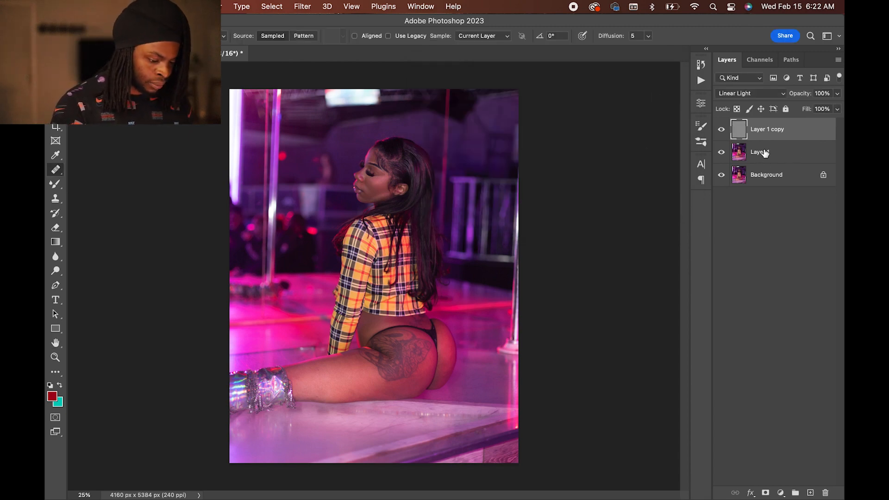
Duplicate the blurred Layer 1 and activate the Mixer Brush for retouching the duplicate
{"action": "left_click", "coordinate": [765, 153]}
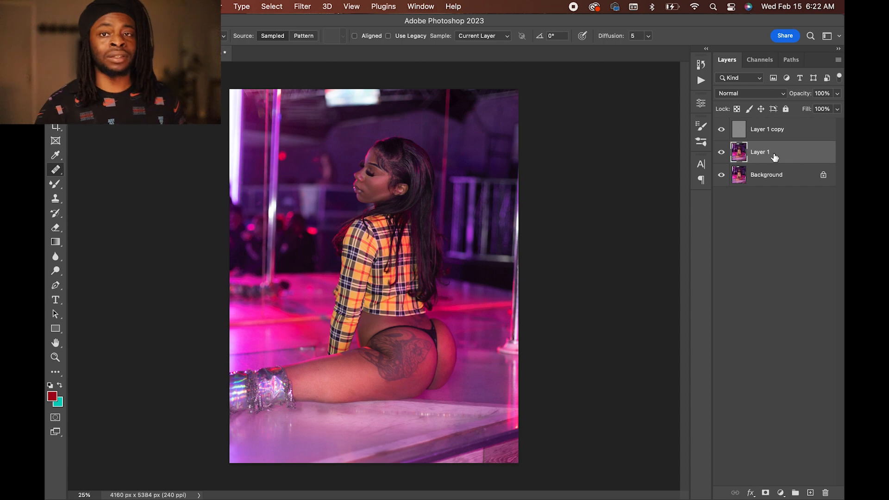
{"action": "key", "text": "super+j"}
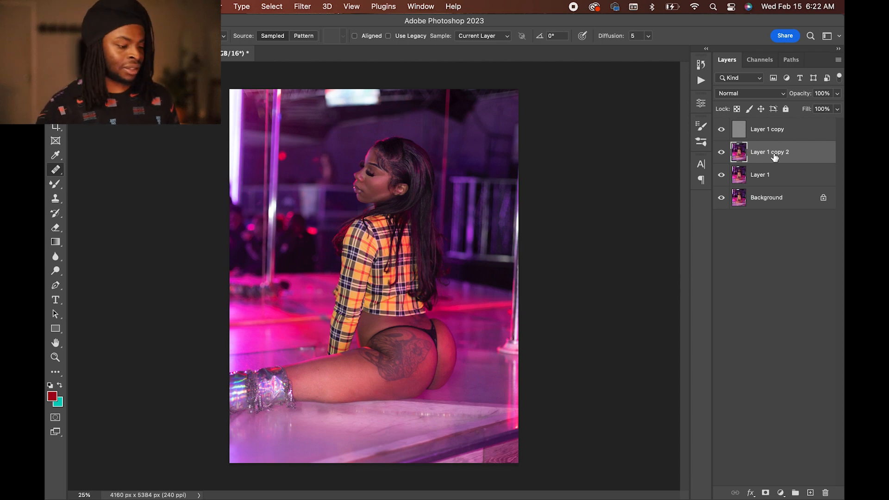
{"action": "left_click", "coordinate": [52, 187]}
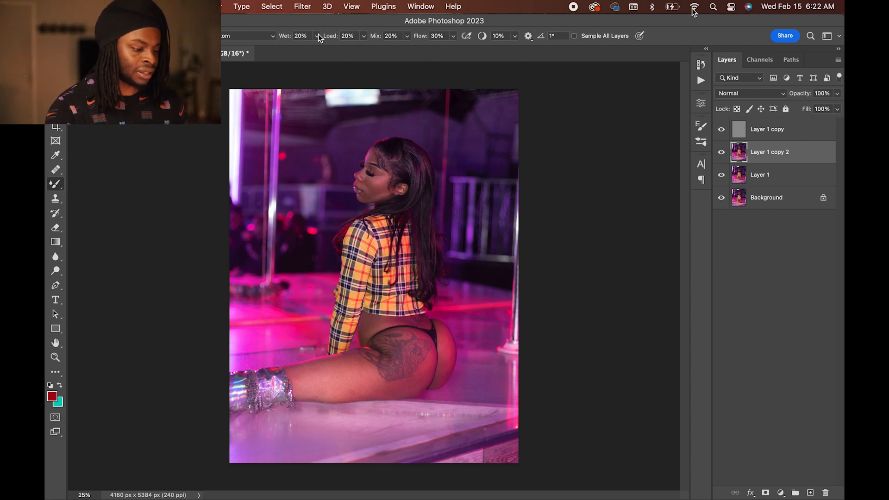
{"action": "right_click", "coordinate": [55, 186]}
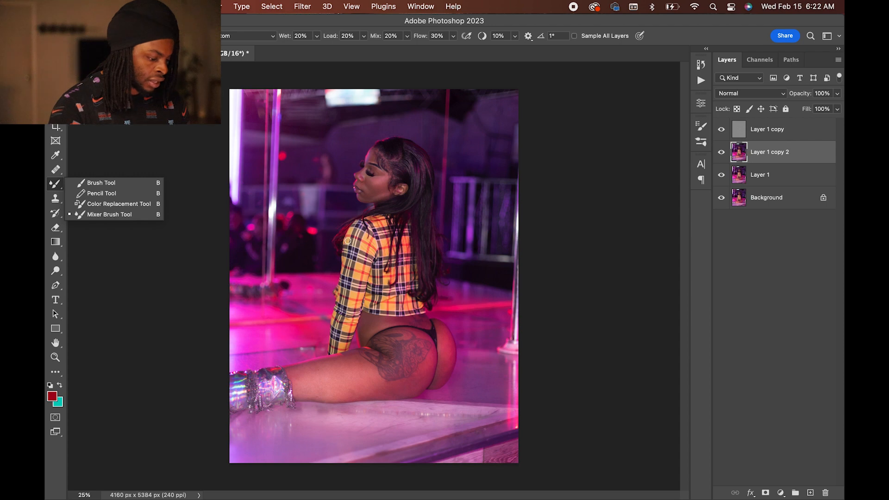
{"action": "left_click", "coordinate": [379, 188]}
Smooth the skin tones on the woman's cheek and jaw with Mixer Brush strokes on the duplicated blurred layer
{"action": "key", "text": "super+equal"}
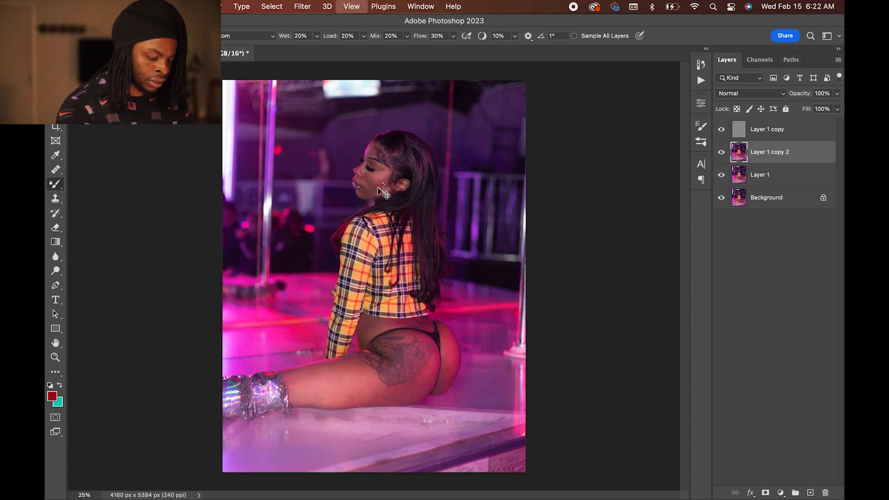
{"action": "key", "text": "super+equal"}
{"action": "key", "text": "super+equal"}
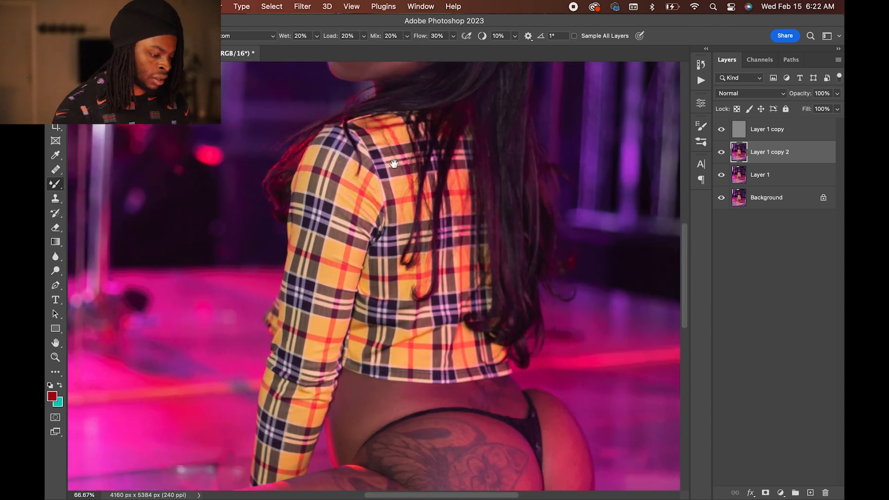
{"action": "scroll", "coordinate": [383, 166], "scroll_direction": "up", "scroll_amount": 5}
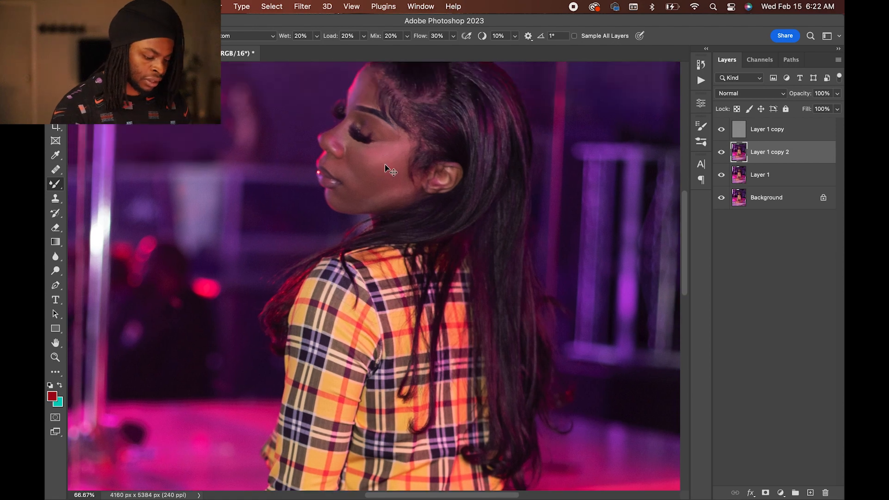
{"action": "key", "text": "super+equal"}
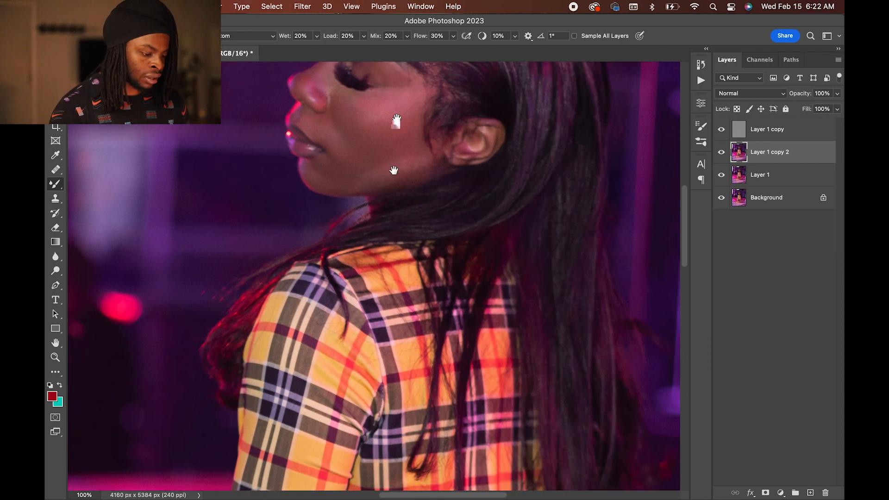
{"action": "key", "text": "super+equal"}
{"action": "key", "text": "super+equal"}
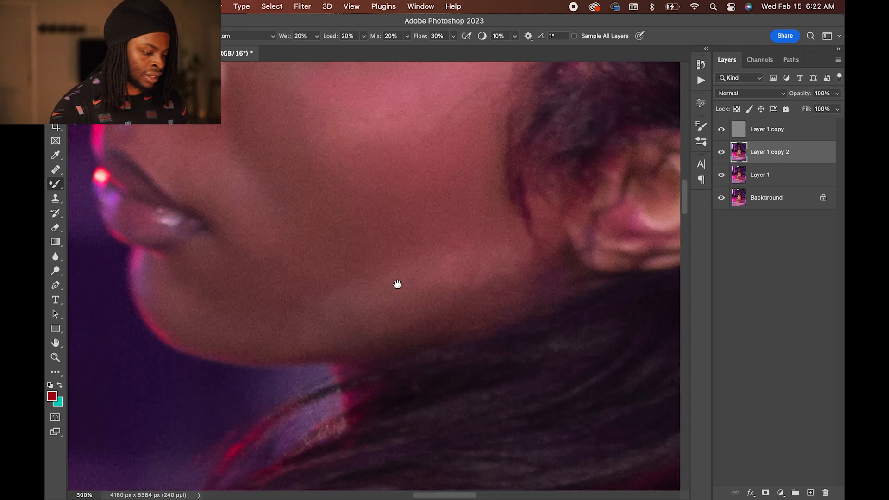
{"action": "left_click_drag", "start_coordinate": [409, 145], "coordinate": [423, 219]}
{"action": "mouse_move", "coordinate": [314, 216]}
{"action": "left_mouse_down"}
{"action": "mouse_move", "coordinate": [357, 214]}
{"action": "mouse_move", "coordinate": [411, 181]}
{"action": "mouse_move", "coordinate": [458, 172]}
{"action": "mouse_move", "coordinate": [459, 183]}
{"action": "left_mouse_up"}
{"action": "left_click_drag", "start_coordinate": [463, 284], "coordinate": [431, 295]}
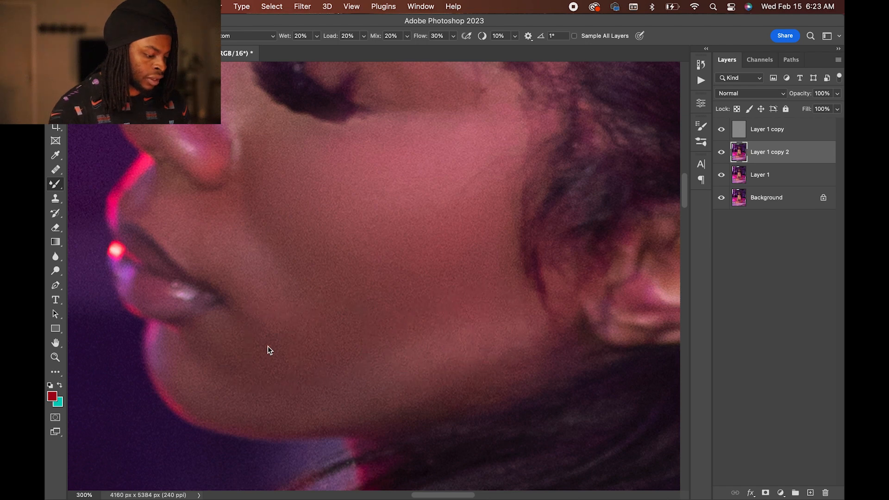
{"action": "left_click_drag", "start_coordinate": [268, 346], "coordinate": [273, 346]}
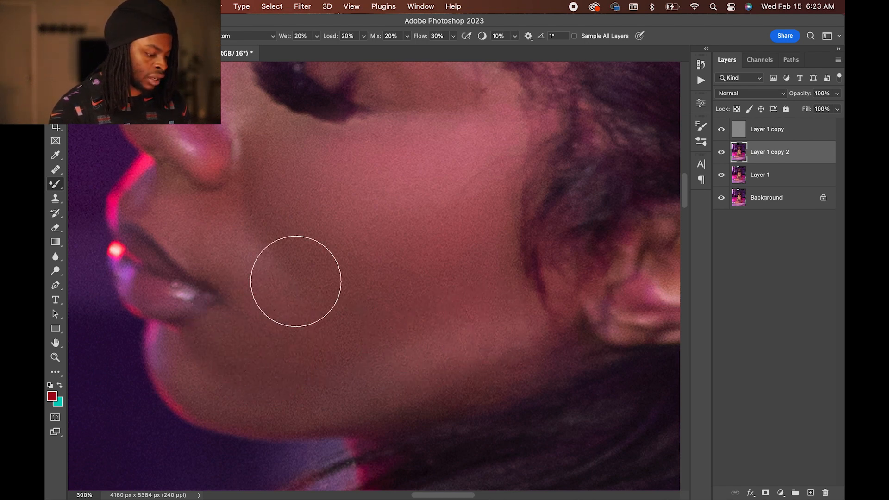
{"action": "mouse_move", "coordinate": [218, 228]}
{"action": "left_mouse_down"}
{"action": "mouse_move", "coordinate": [183, 240]}
{"action": "mouse_move", "coordinate": [248, 258]}
{"action": "left_mouse_up"}
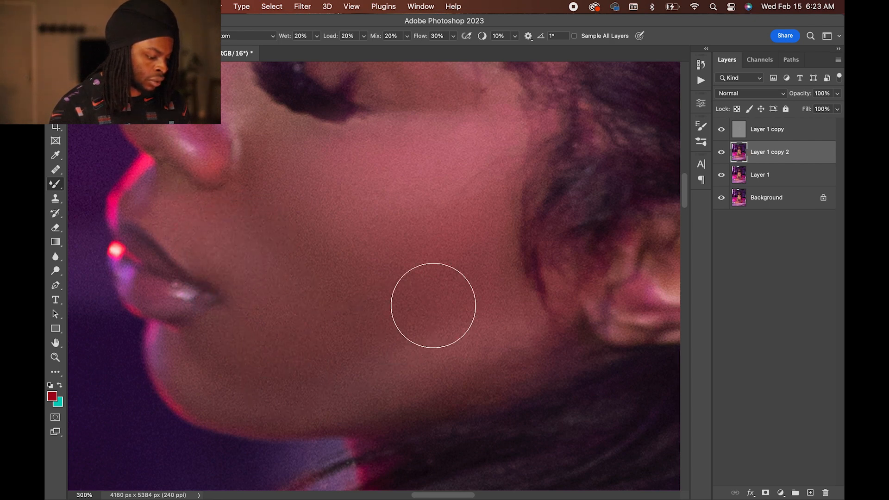
{"action": "mouse_move", "coordinate": [393, 290]}
{"action": "left_mouse_down"}
{"action": "mouse_move", "coordinate": [436, 290]}
{"action": "mouse_move", "coordinate": [326, 190]}
{"action": "mouse_move", "coordinate": [406, 277]}
{"action": "left_mouse_up"}
{"action": "mouse_move", "coordinate": [310, 167]}
{"action": "left_mouse_down"}
{"action": "mouse_move", "coordinate": [359, 179]}
{"action": "mouse_move", "coordinate": [353, 175]}
{"action": "mouse_move", "coordinate": [426, 171]}
{"action": "left_mouse_up"}
Blend uneven skin tones on the woman's face with Mixer Brush strokes around the eye and nose, cheek, jaw and chin
{"action": "scroll", "coordinate": [406, 277], "scroll_direction": "up", "scroll_amount": 6}
{"action": "scroll", "coordinate": [406, 277], "scroll_direction": "left", "scroll_amount": 3}
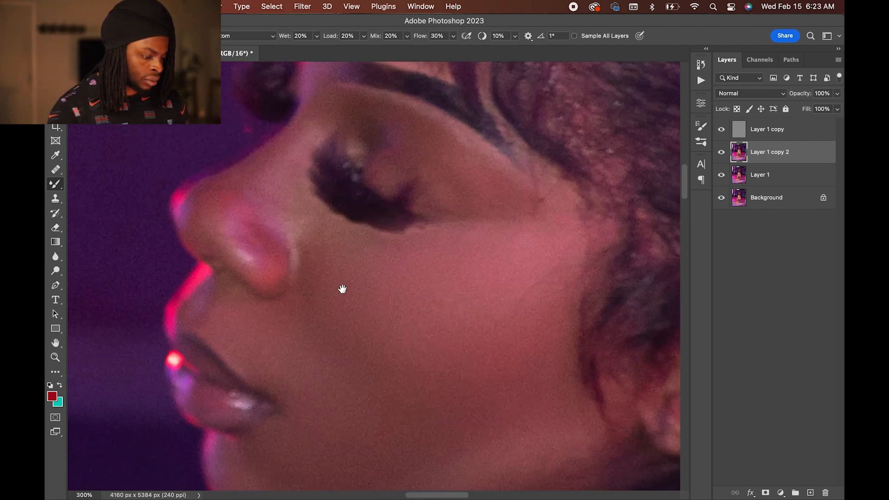
{"action": "mouse_move", "coordinate": [313, 234]}
{"action": "left_mouse_down"}
{"action": "mouse_move", "coordinate": [226, 229]}
{"action": "mouse_move", "coordinate": [272, 239]}
{"action": "mouse_move", "coordinate": [286, 206]}
{"action": "mouse_move", "coordinate": [297, 246]}
{"action": "mouse_move", "coordinate": [239, 220]}
{"action": "mouse_move", "coordinate": [289, 195]}
{"action": "left_mouse_up"}
{"action": "scroll", "coordinate": [511, 208], "scroll_direction": "up", "scroll_amount": 3}
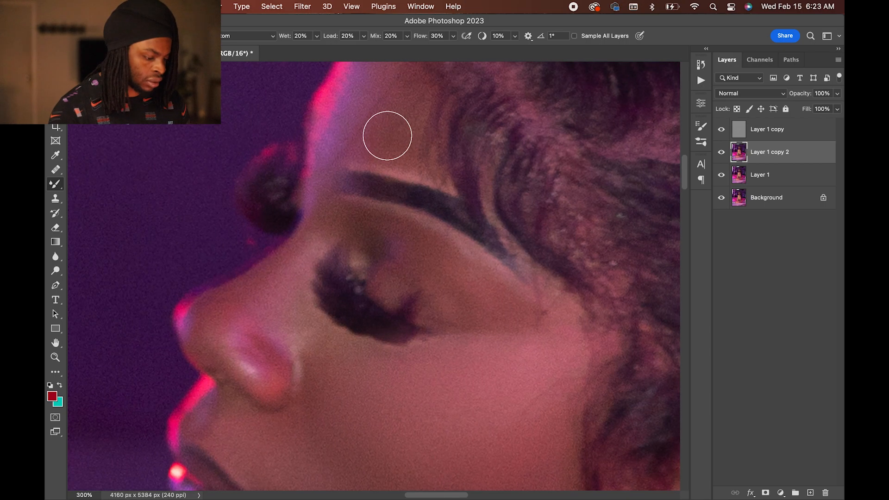
{"action": "scroll", "coordinate": [420, 132], "scroll_direction": "down", "scroll_amount": 5}
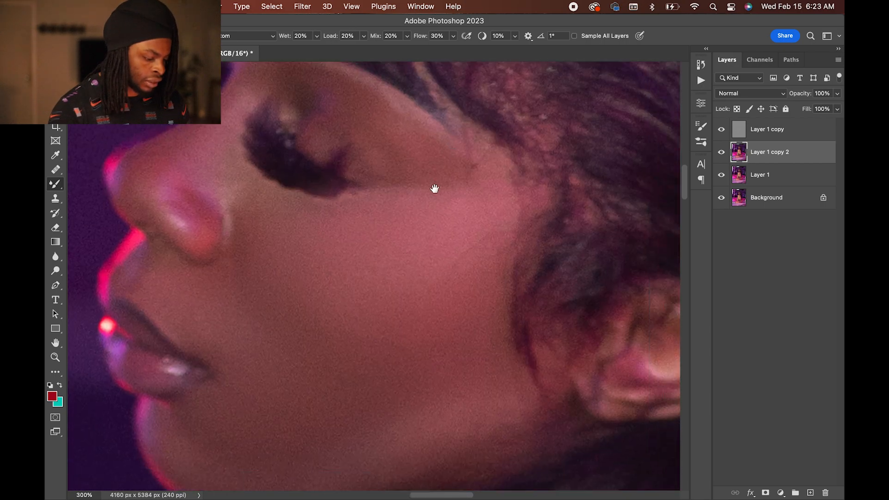
{"action": "left_click_drag", "start_coordinate": [407, 217], "coordinate": [459, 211]}
{"action": "mouse_move", "coordinate": [373, 316]}
{"action": "left_mouse_down"}
{"action": "mouse_move", "coordinate": [359, 345]}
{"action": "mouse_move", "coordinate": [389, 336]}
{"action": "mouse_move", "coordinate": [430, 277]}
{"action": "mouse_move", "coordinate": [334, 315]}
{"action": "left_mouse_up"}
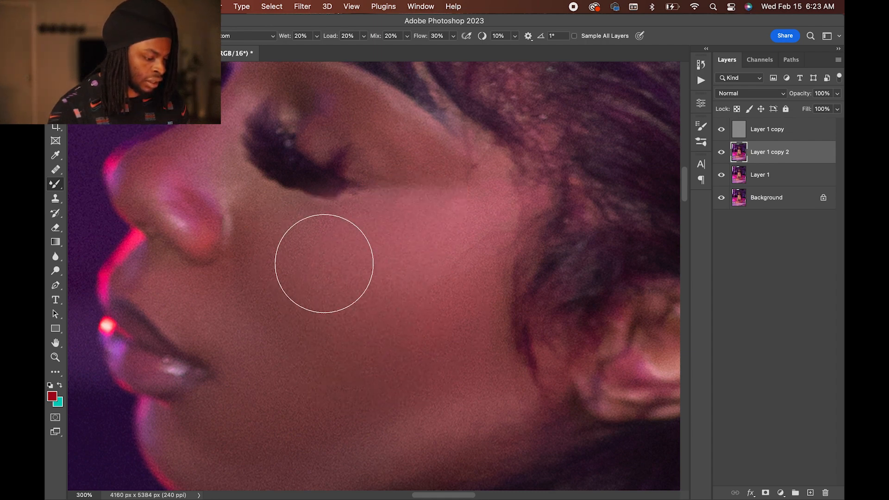
{"action": "mouse_move", "coordinate": [342, 391]}
{"action": "left_mouse_down"}
{"action": "mouse_move", "coordinate": [357, 231]}
{"action": "mouse_move", "coordinate": [396, 233]}
{"action": "mouse_move", "coordinate": [389, 234]}
{"action": "left_mouse_up"}
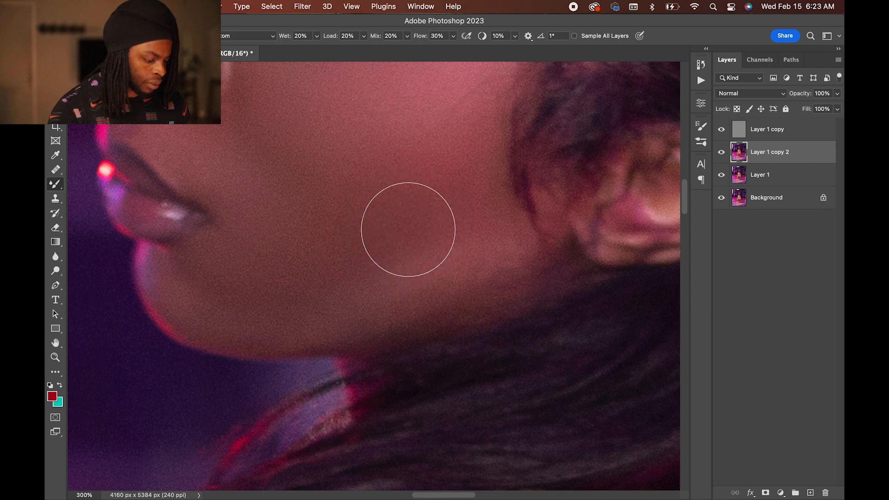
{"action": "mouse_move", "coordinate": [328, 278]}
{"action": "left_mouse_down"}
{"action": "mouse_move", "coordinate": [389, 254]}
{"action": "mouse_move", "coordinate": [285, 296]}
{"action": "mouse_move", "coordinate": [234, 287]}
{"action": "left_mouse_up"}
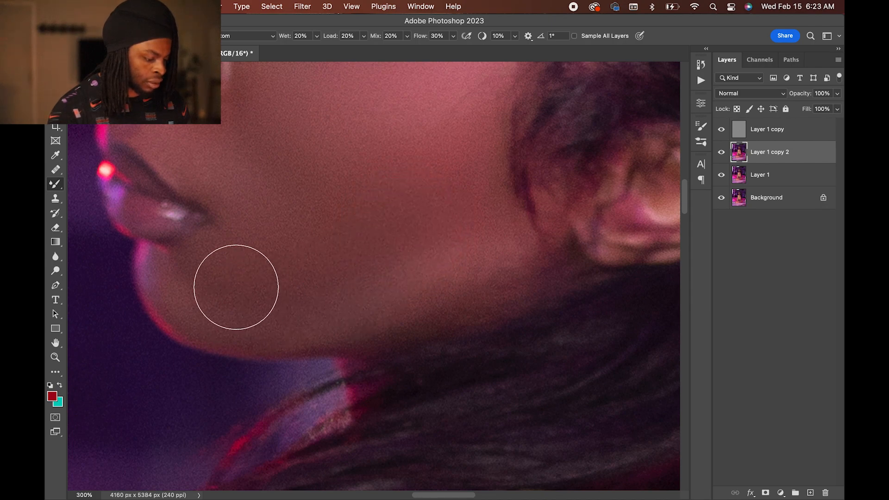
Smooth the skin on the woman's lower back between the plaid top and the waistband with the Mixer Brush
{"action": "left_click_drag", "start_coordinate": [366, 163], "coordinate": [345, 88]}
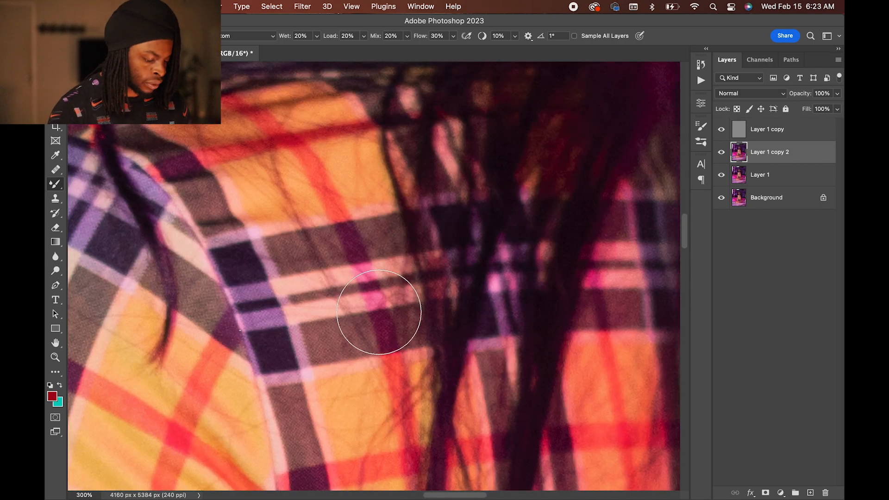
{"action": "key", "text": "super+minus"}
{"action": "key", "text": "super+minus"}
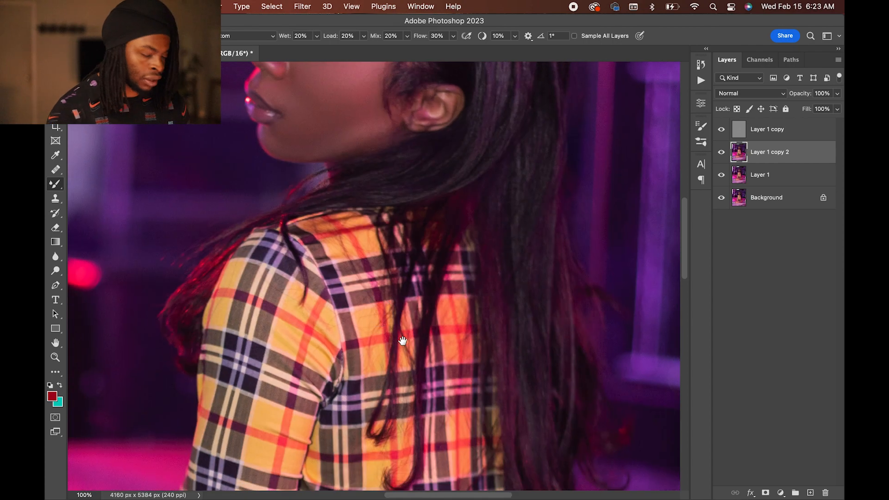
{"action": "left_click_drag", "start_coordinate": [428, 340], "coordinate": [433, 60]}
{"action": "mouse_move", "coordinate": [367, 460]}
{"action": "left_mouse_down"}
{"action": "mouse_move", "coordinate": [333, 330]}
{"action": "mouse_move", "coordinate": [432, 310]}
{"action": "left_mouse_up"}
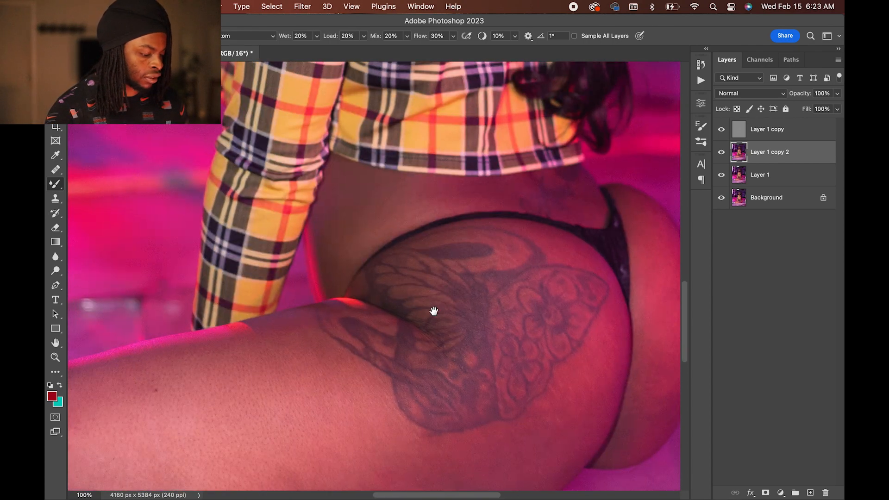
{"action": "key", "text": "super+plus"}
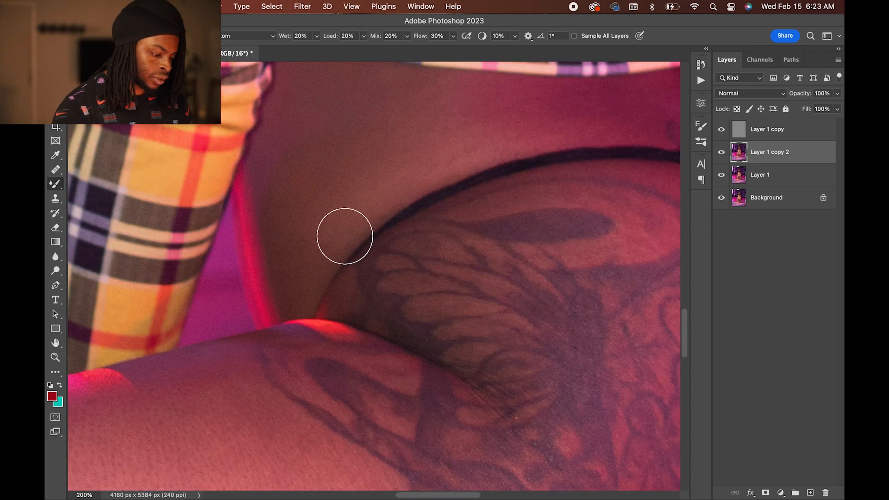
{"action": "left_click_drag", "start_coordinate": [374, 212], "coordinate": [350, 279]}
{"action": "left_click_drag", "start_coordinate": [428, 181], "coordinate": [449, 179]}
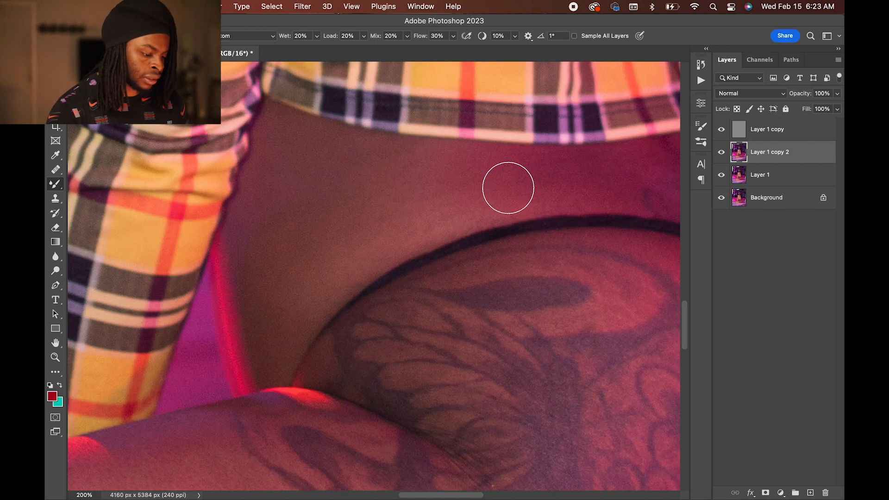
{"action": "left_click_drag", "start_coordinate": [596, 176], "coordinate": [500, 194]}
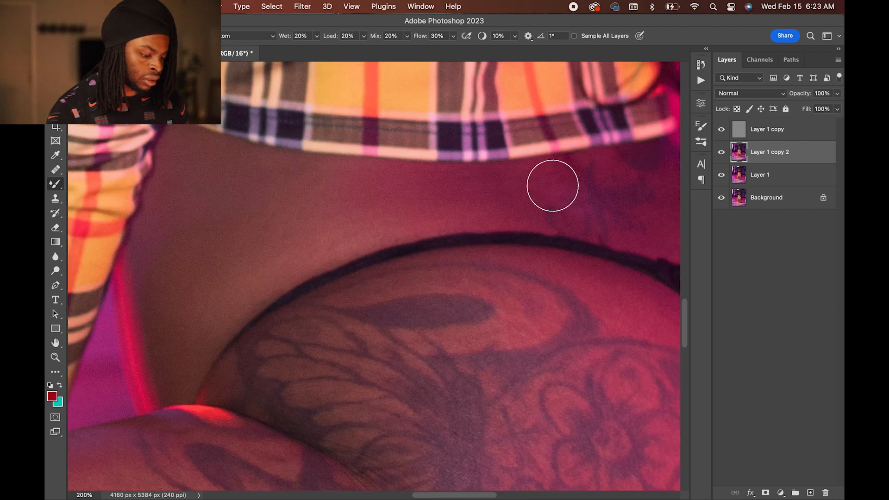
{"action": "left_click_drag", "start_coordinate": [557, 180], "coordinate": [497, 190]}
{"action": "left_click_drag", "start_coordinate": [567, 196], "coordinate": [452, 205]}
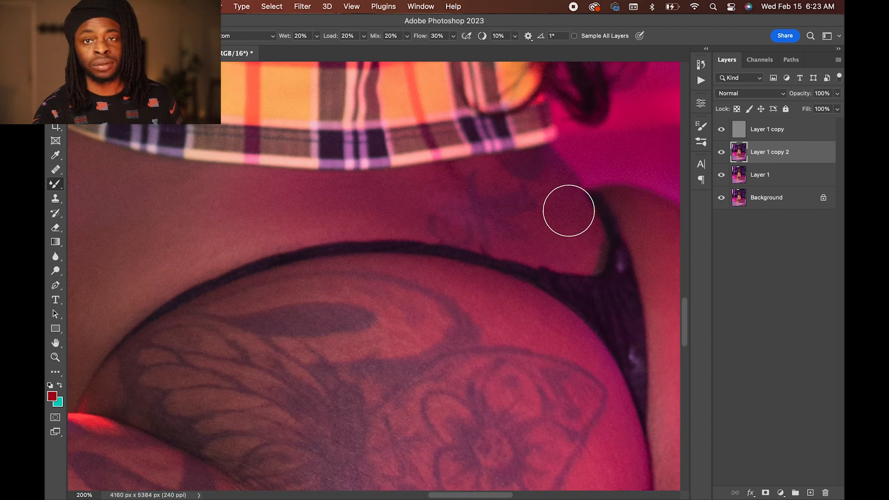
Even out the skin tones at the waist beside the plaid sleeve using a larger Mixer Brush
{"action": "left_click_drag", "start_coordinate": [343, 220], "coordinate": [492, 215]}
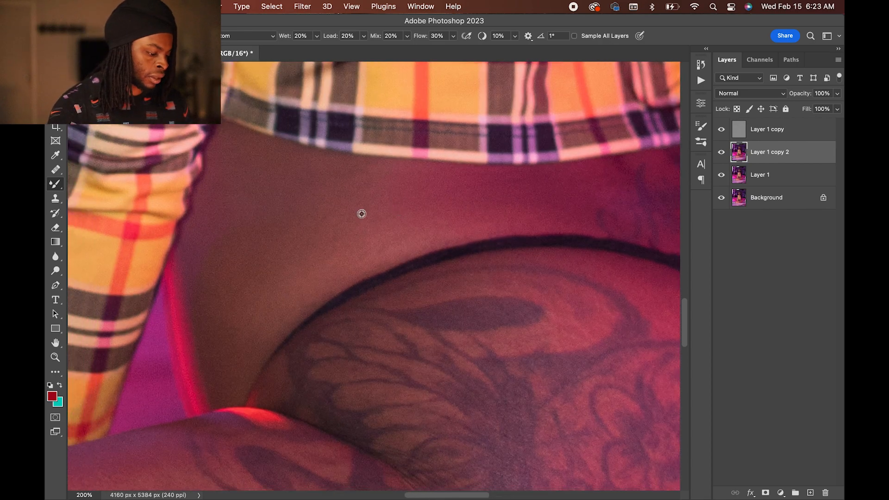
{"action": "left_click_drag", "start_coordinate": [362, 214], "coordinate": [400, 218]}
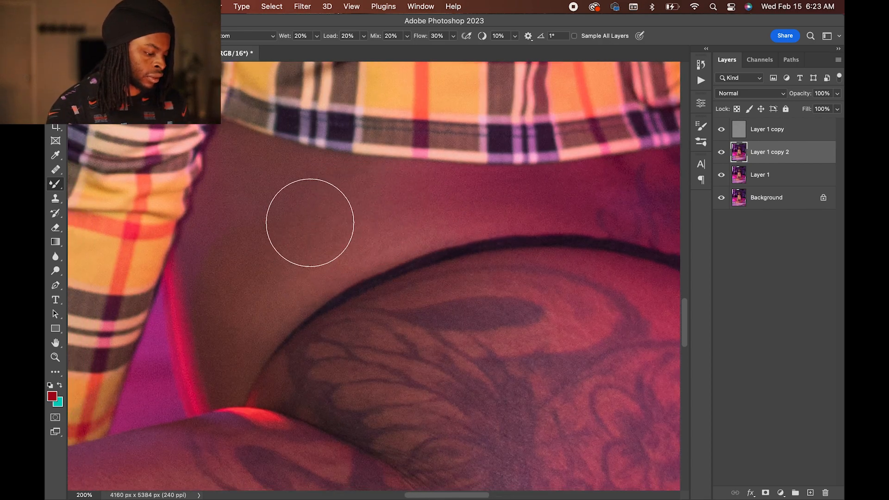
{"action": "left_click_drag", "start_coordinate": [259, 221], "coordinate": [259, 224]}
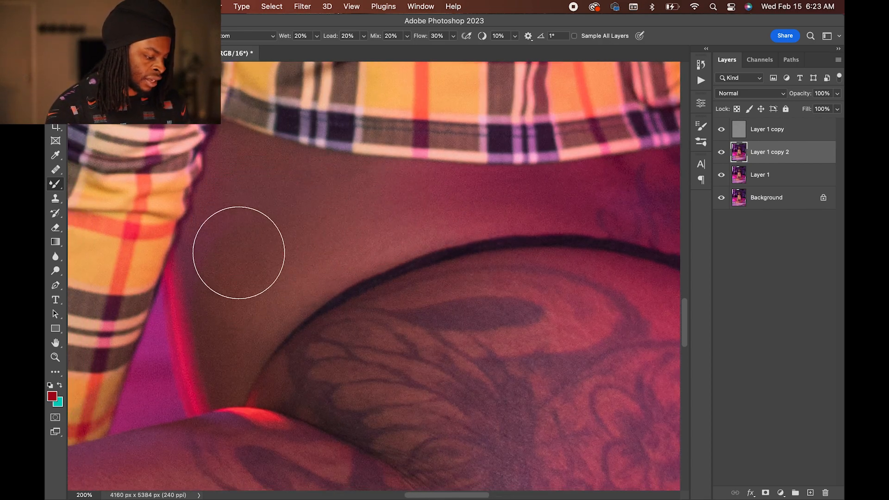
{"action": "left_click_drag", "start_coordinate": [286, 252], "coordinate": [268, 264]}
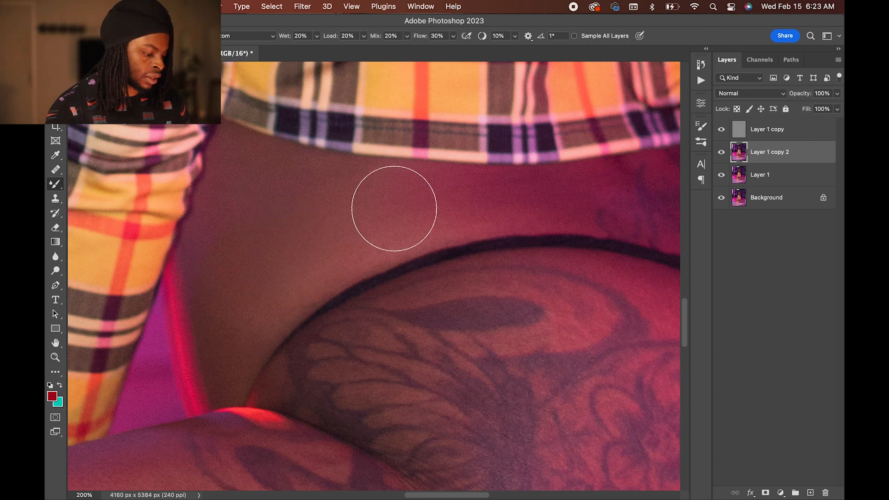
{"action": "mouse_move", "coordinate": [395, 208]}
{"action": "left_mouse_down"}
{"action": "mouse_move", "coordinate": [273, 270]}
{"action": "mouse_move", "coordinate": [237, 263]}
{"action": "left_mouse_up"}
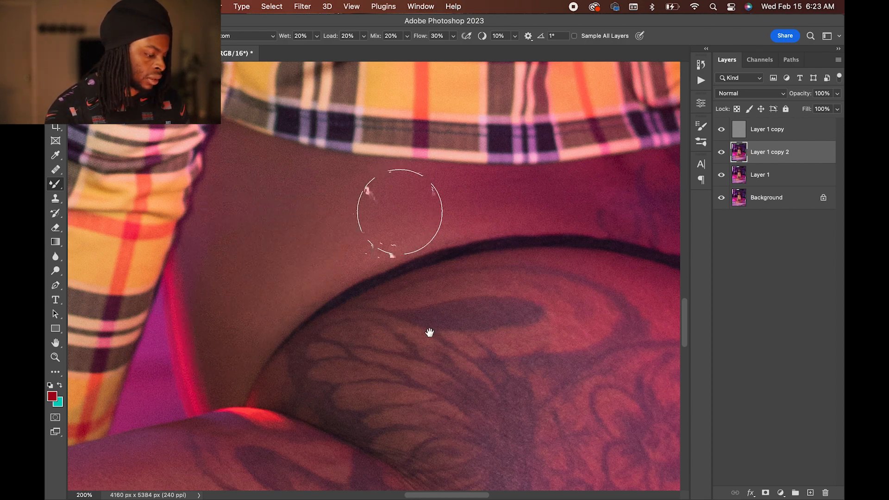
Blend the skin tones across the thigh from the boot's beaded fringe towards the tattoo with broad Mixer Brush strokes
{"action": "mouse_move", "coordinate": [429, 332]}
{"action": "left_mouse_down"}
{"action": "mouse_move", "coordinate": [422, 248]}
{"action": "mouse_move", "coordinate": [639, 108]}
{"action": "left_mouse_up"}
{"action": "left_click_drag", "start_coordinate": [252, 344], "coordinate": [528, 237]}
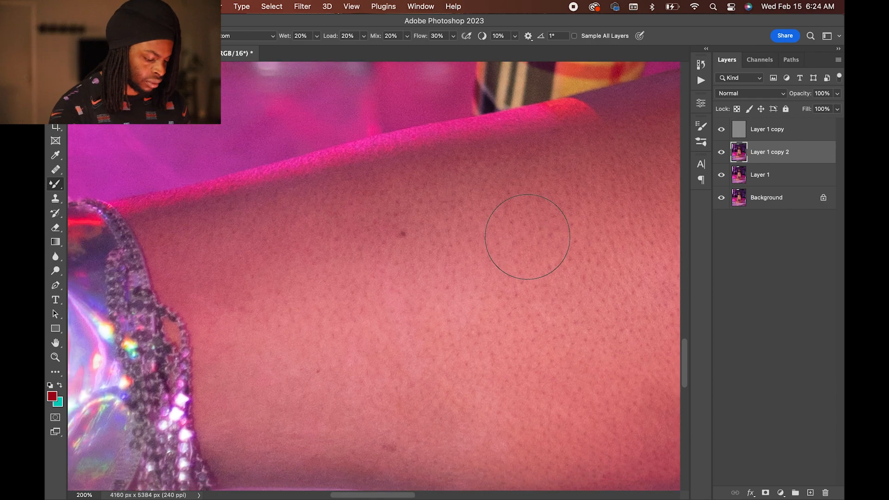
{"action": "mouse_move", "coordinate": [427, 264]}
{"action": "left_mouse_down"}
{"action": "mouse_move", "coordinate": [537, 260]}
{"action": "mouse_move", "coordinate": [363, 235]}
{"action": "left_mouse_up"}
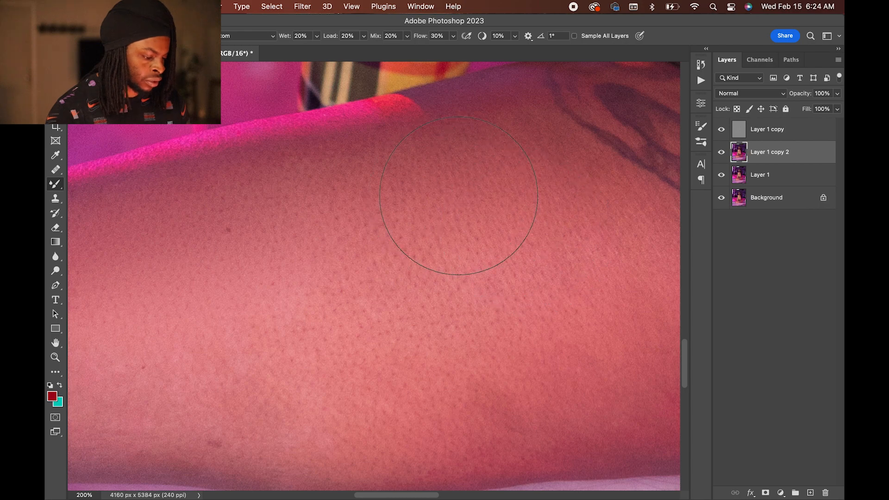
{"action": "mouse_move", "coordinate": [359, 281]}
{"action": "left_mouse_down"}
{"action": "mouse_move", "coordinate": [492, 152]}
{"action": "mouse_move", "coordinate": [525, 143]}
{"action": "left_mouse_up"}
{"action": "left_click_drag", "start_coordinate": [305, 244], "coordinate": [273, 245]}
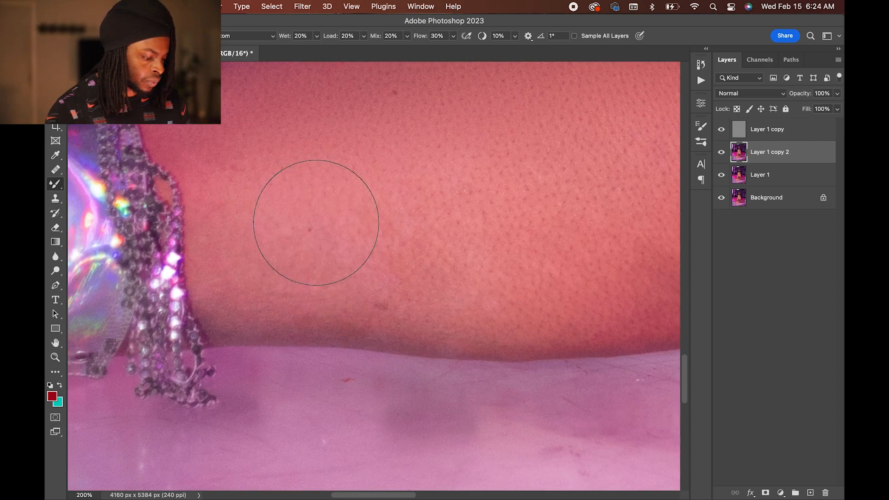
{"action": "left_click_drag", "start_coordinate": [526, 105], "coordinate": [360, 243]}
{"action": "left_click_drag", "start_coordinate": [388, 273], "coordinate": [555, 135]}
{"action": "left_click_drag", "start_coordinate": [510, 248], "coordinate": [262, 275]}
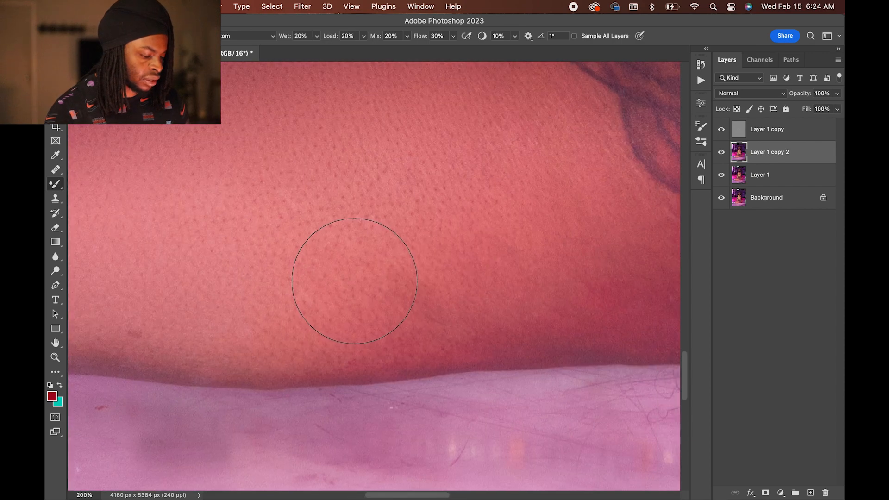
Enlarge the Mixer Brush and soften the shadow transition on the thigh's underside below the tattoo
{"action": "left_click_drag", "start_coordinate": [500, 248], "coordinate": [447, 272]}
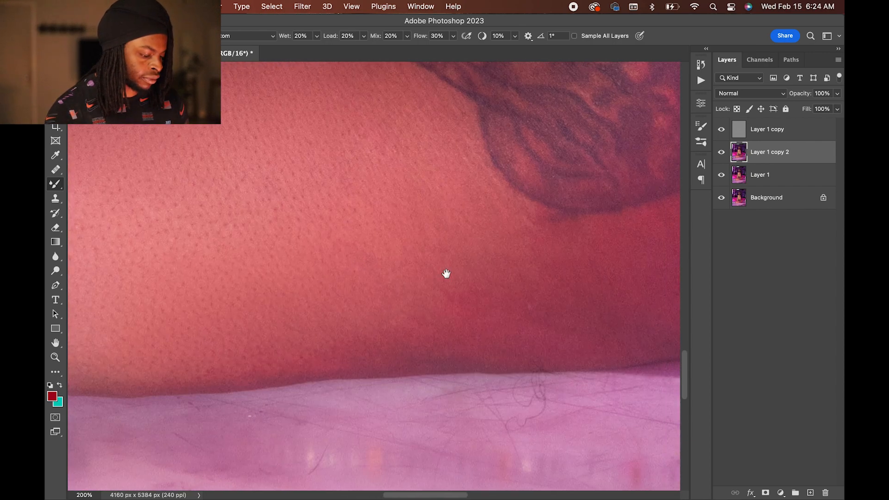
{"action": "mouse_move", "coordinate": [523, 281]}
{"action": "left_mouse_down"}
{"action": "mouse_move", "coordinate": [614, 286]}
{"action": "mouse_move", "coordinate": [610, 296]}
{"action": "mouse_move", "coordinate": [472, 310]}
{"action": "mouse_move", "coordinate": [605, 297]}
{"action": "left_mouse_up"}
{"action": "key", "text": "bracketright"}
{"action": "key", "text": "bracketright"}
{"action": "left_click_drag", "start_coordinate": [487, 290], "coordinate": [449, 259]}
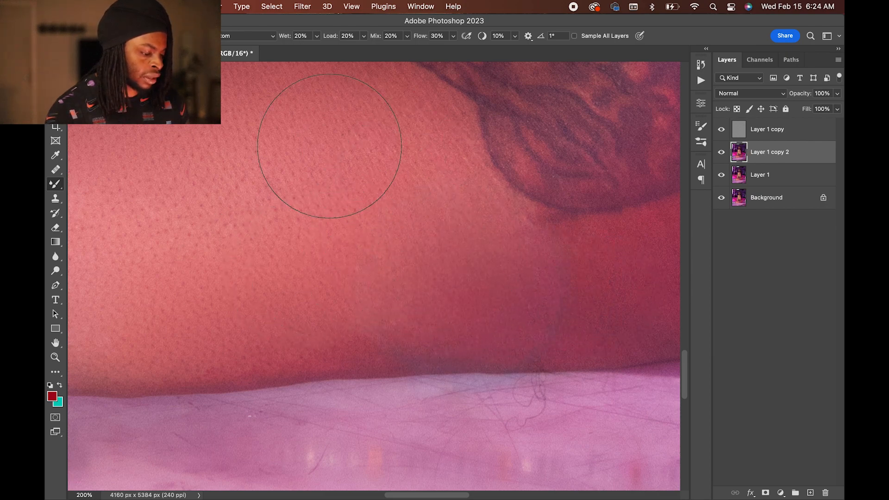
{"action": "left_click_drag", "start_coordinate": [393, 212], "coordinate": [491, 267]}
{"action": "left_click_drag", "start_coordinate": [369, 229], "coordinate": [368, 206]}
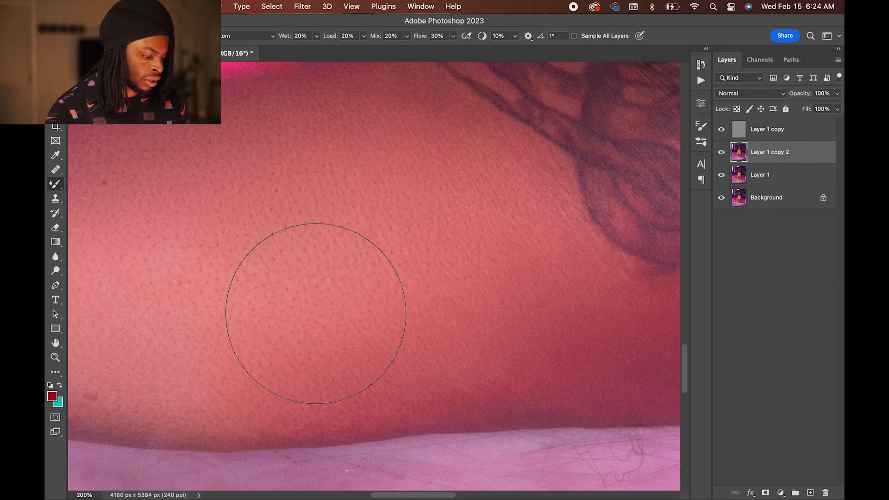
Smooth the thigh's upper edge, the skin beside the boot and the shaded area under the tattoo with the Mixer Brush
{"action": "mouse_move", "coordinate": [466, 224]}
{"action": "left_mouse_down"}
{"action": "mouse_move", "coordinate": [482, 264]}
{"action": "mouse_move", "coordinate": [387, 278]}
{"action": "left_mouse_up"}
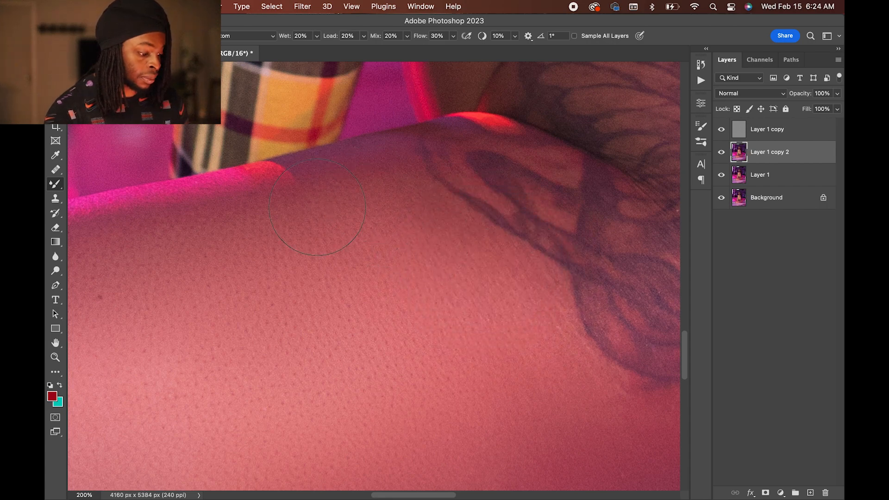
{"action": "left_click_drag", "start_coordinate": [425, 236], "coordinate": [732, 125]}
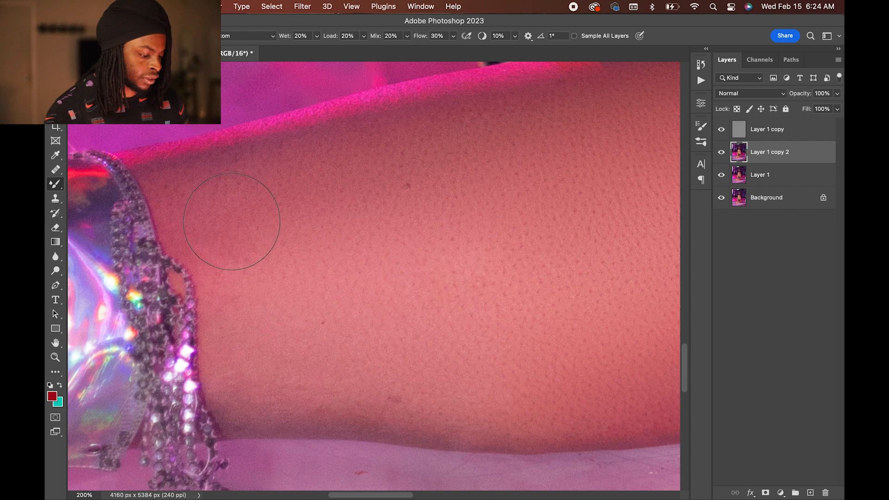
{"action": "left_click_drag", "start_coordinate": [270, 303], "coordinate": [280, 321]}
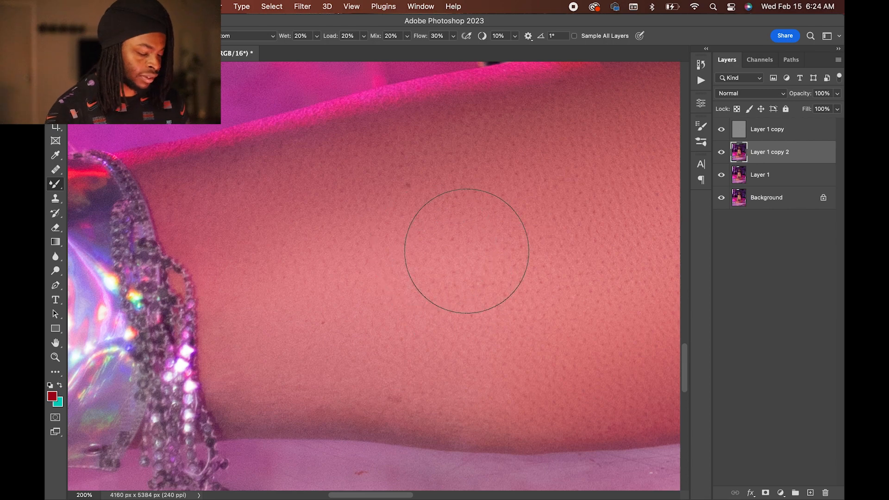
{"action": "mouse_move", "coordinate": [589, 203]}
{"action": "left_mouse_down"}
{"action": "mouse_move", "coordinate": [304, 252]}
{"action": "mouse_move", "coordinate": [439, 276]}
{"action": "mouse_move", "coordinate": [475, 259]}
{"action": "mouse_move", "coordinate": [562, 245]}
{"action": "left_mouse_up"}
{"action": "left_click_drag", "start_coordinate": [249, 301], "coordinate": [162, 339]}
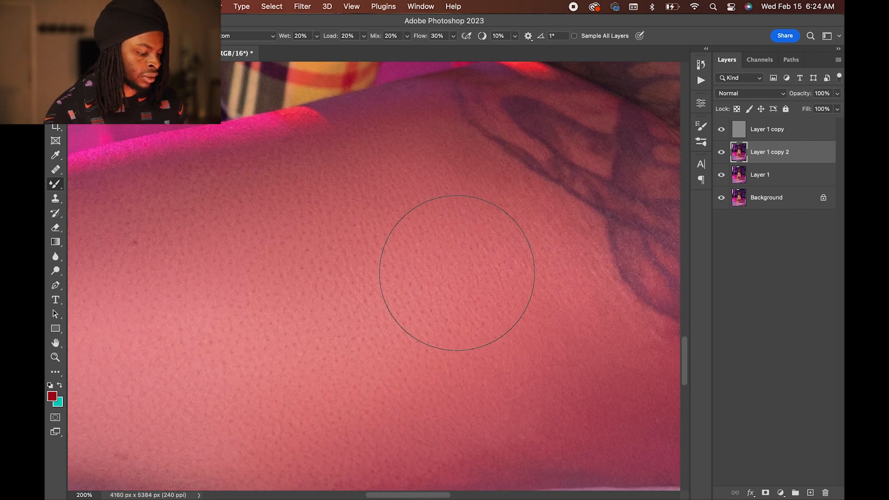
{"action": "left_click_drag", "start_coordinate": [514, 353], "coordinate": [428, 240]}
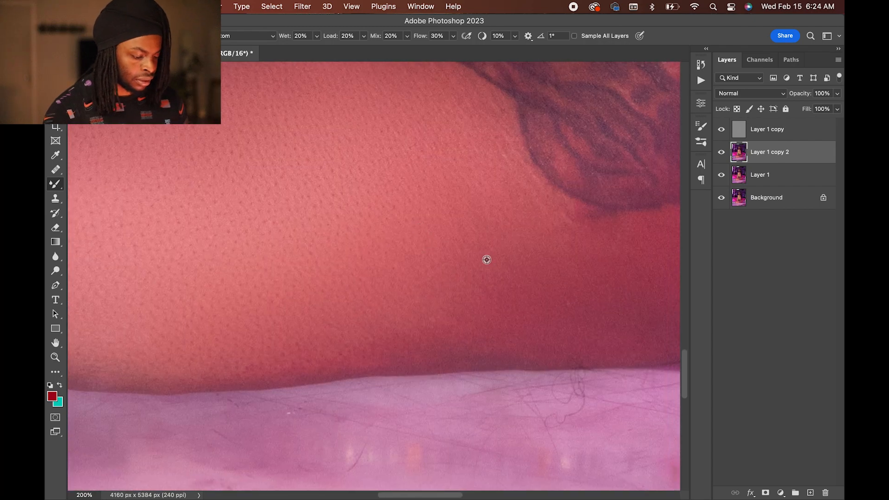
{"action": "left_click_drag", "start_coordinate": [487, 260], "coordinate": [398, 270]}
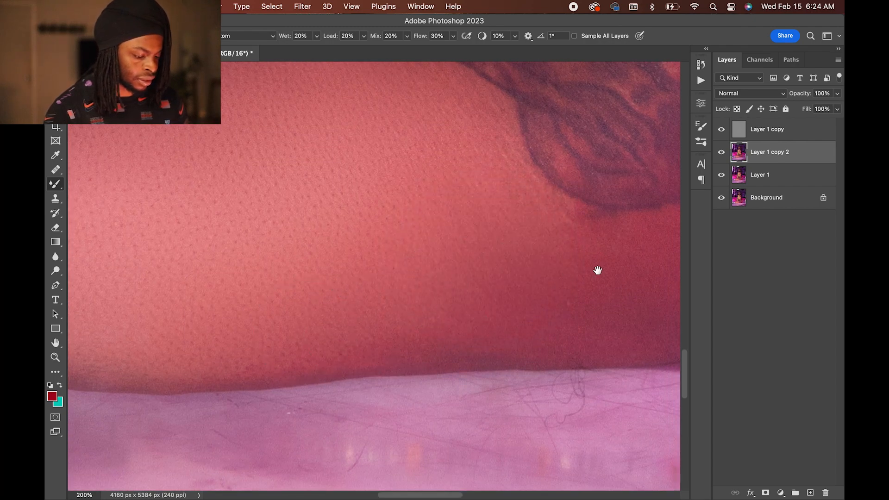
Compare the whole photo before and after the skin retouch by hiding and showing Layer 1 copy 2
{"action": "left_click_drag", "start_coordinate": [597, 271], "coordinate": [393, 327]}
{"action": "key", "text": "super+minus"}
{"action": "key", "text": "super+minus"}
{"action": "key", "text": "super+minus"}
{"action": "key", "text": "super+minus"}
{"action": "key", "text": "super+minus"}
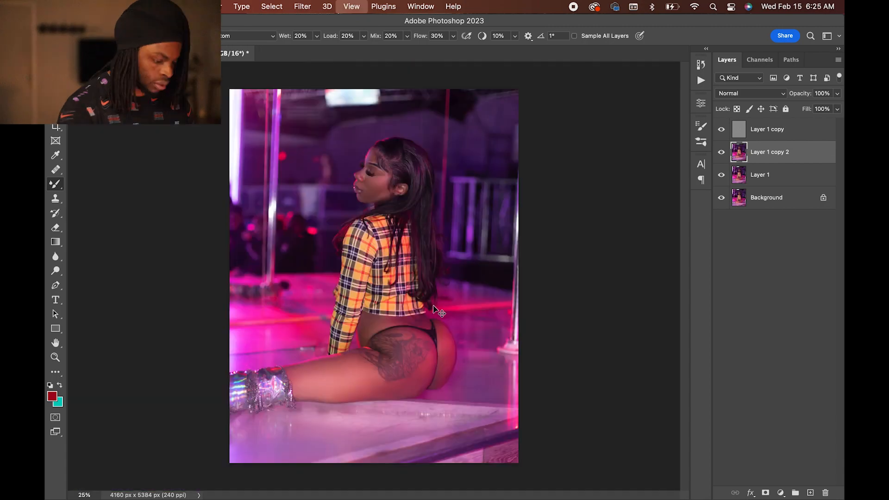
{"action": "key", "text": "super+plus"}
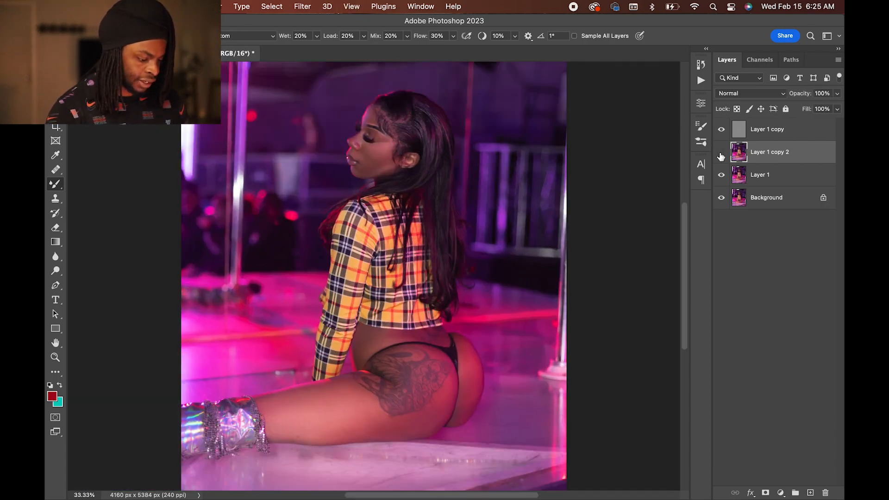
{"action": "left_click", "coordinate": [721, 157]}
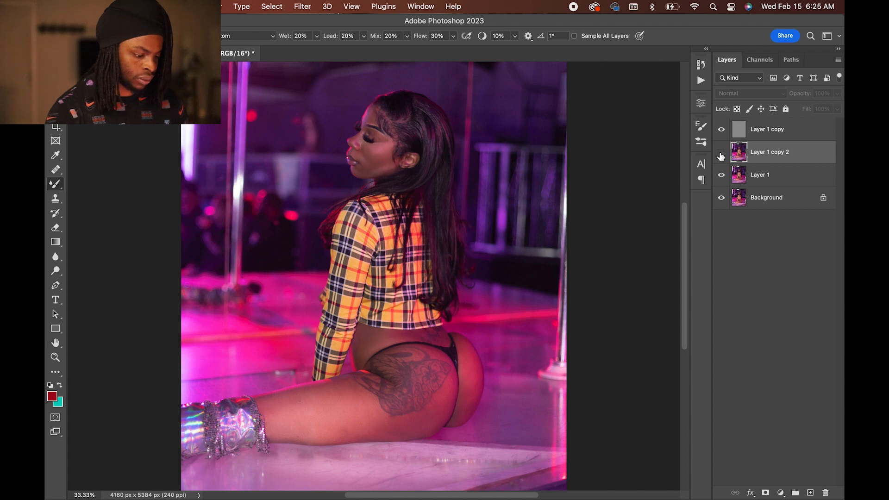
{"action": "left_click", "coordinate": [721, 157]}
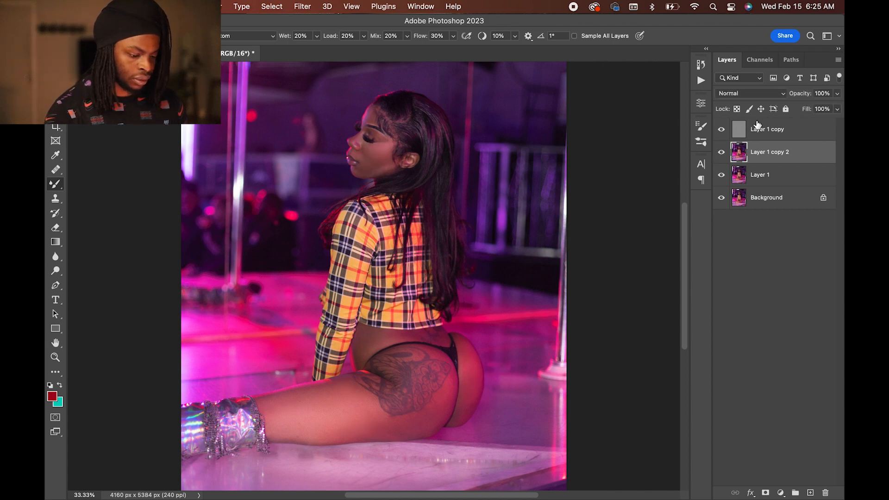
Group Layer 1 copy, Layer 1 copy 2 and Layer 1, and name the group "frequency sep"
{"action": "left_click", "coordinate": [760, 130]}
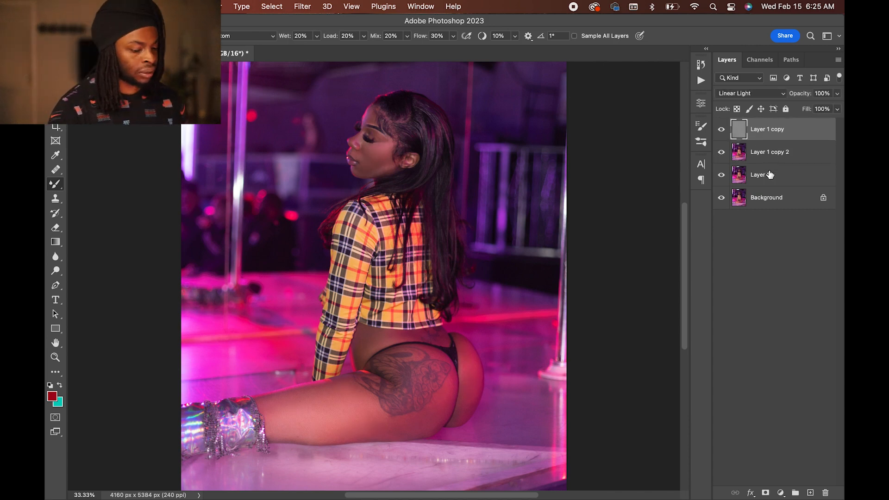
{"action": "left_click", "coordinate": [770, 176], "text": "shift"}
{"action": "key", "text": "super+g"}
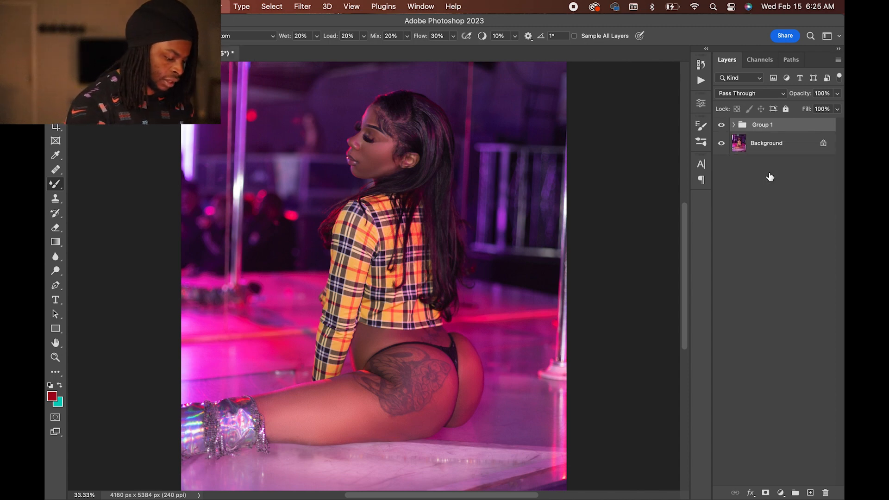
{"action": "double_click", "coordinate": [764, 125]}
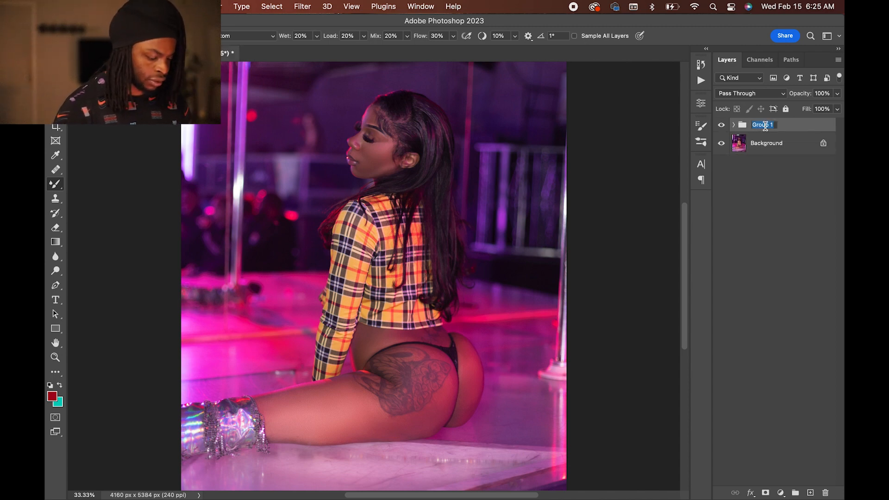
{"action": "type", "text": "frequency sep"}
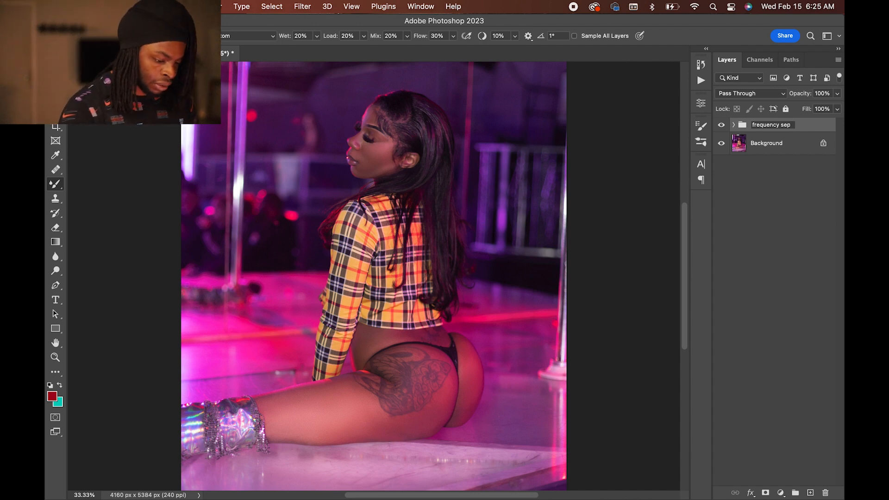
{"action": "key", "text": "Return"}
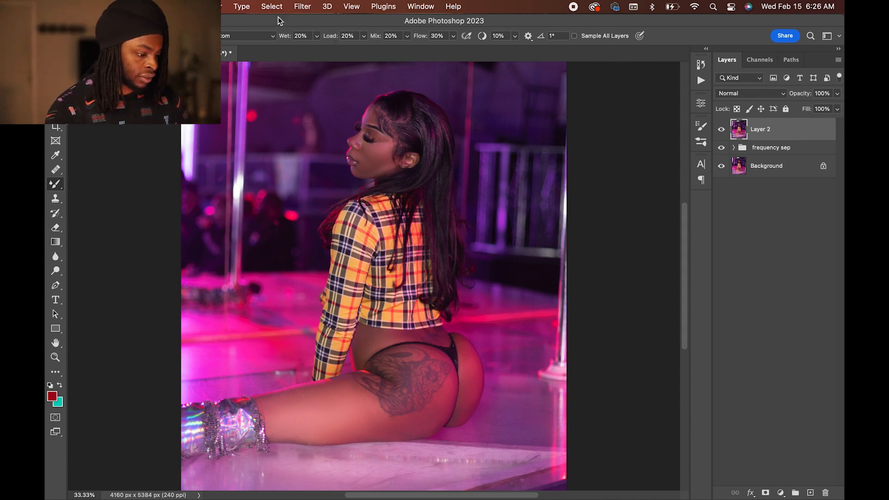
Convert Layer 2 for smart filters and open it in the Camera Raw filter
{"action": "left_click", "coordinate": [303, 4]}
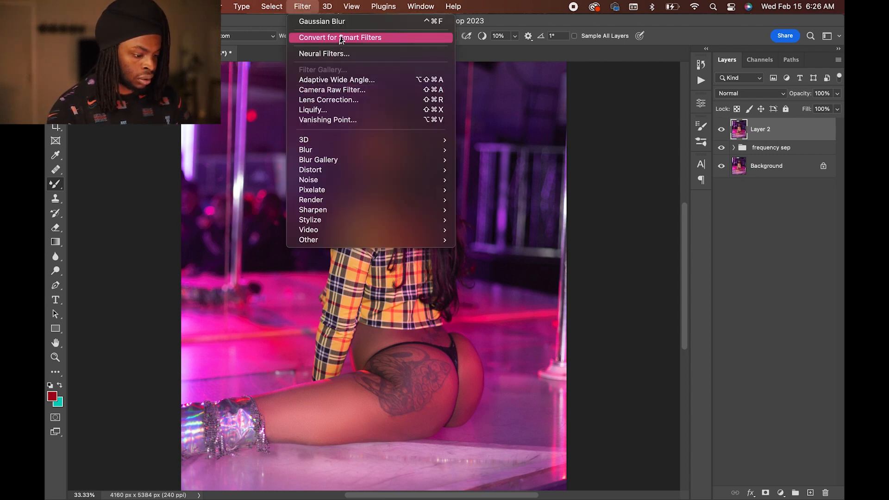
{"action": "left_click", "coordinate": [342, 38]}
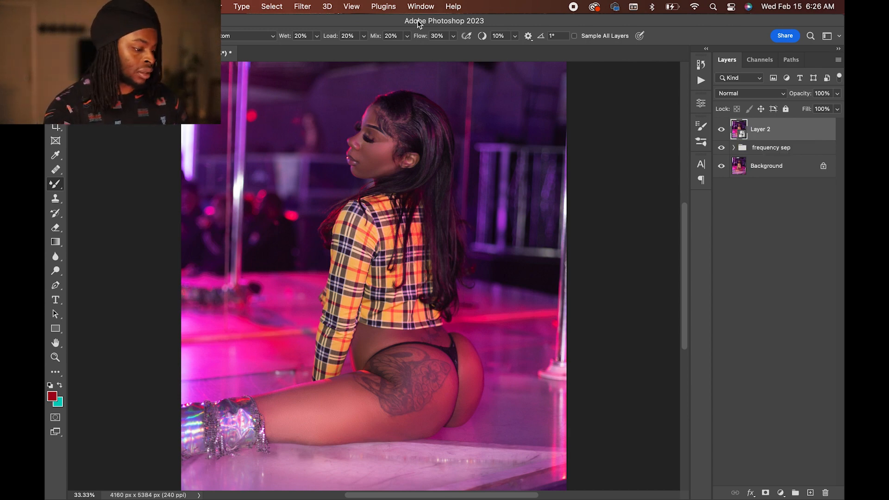
{"action": "left_click", "coordinate": [300, 8]}
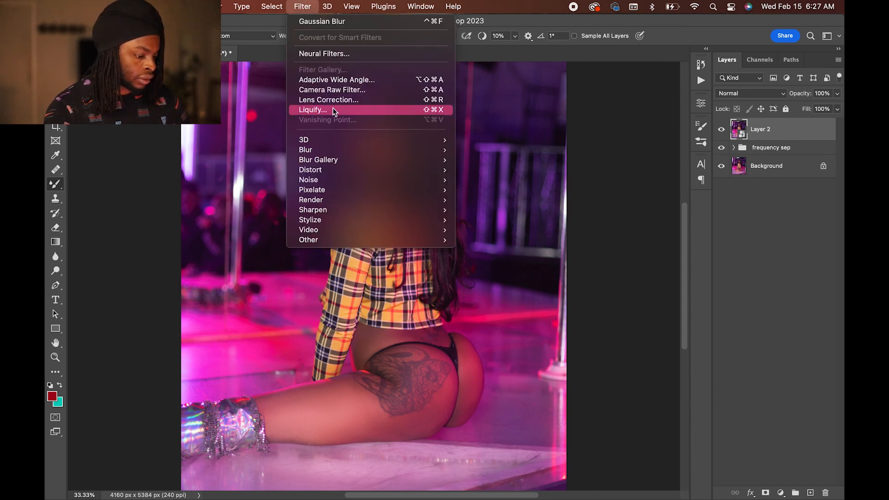
{"action": "left_click", "coordinate": [342, 88]}
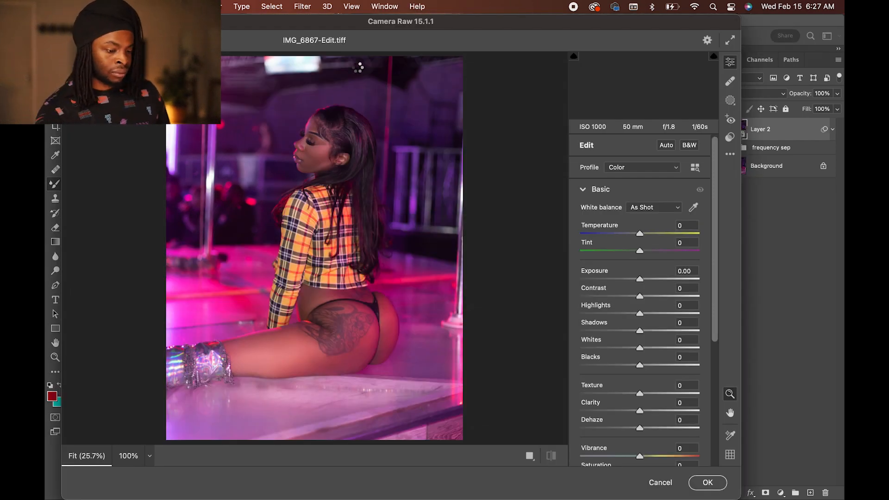
{"action": "left_click", "coordinate": [730, 154]}
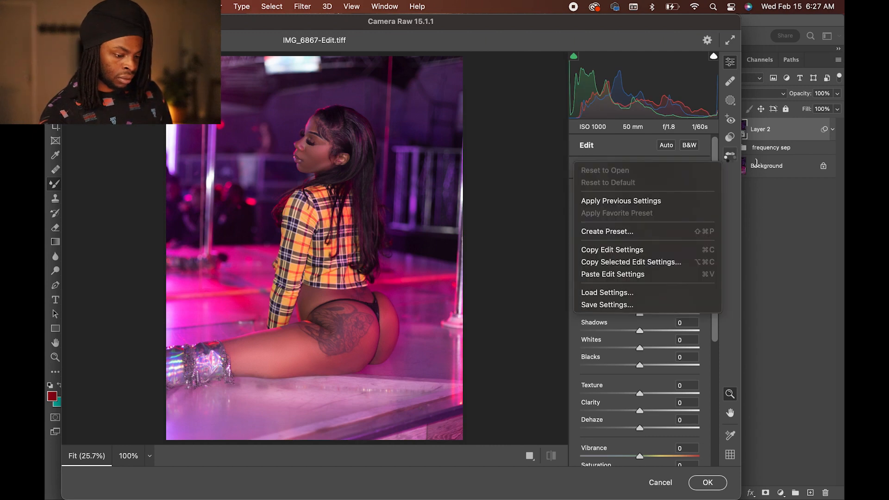
{"action": "left_click", "coordinate": [731, 156]}
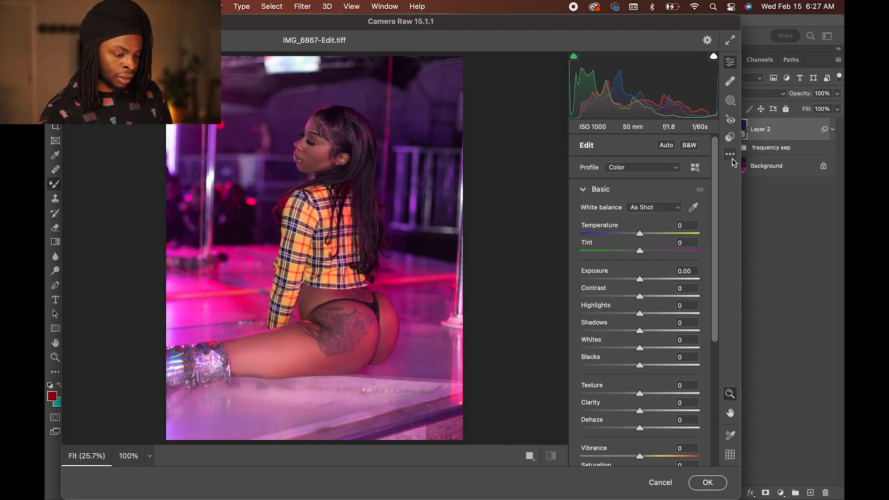
Set the photo's Temperature to +7, Exposure to -0.20 and Contrast to -12
{"action": "left_click_drag", "start_coordinate": [715, 148], "coordinate": [711, 171]}
{"action": "scroll", "coordinate": [708, 239], "scroll_direction": "down", "scroll_amount": 2}
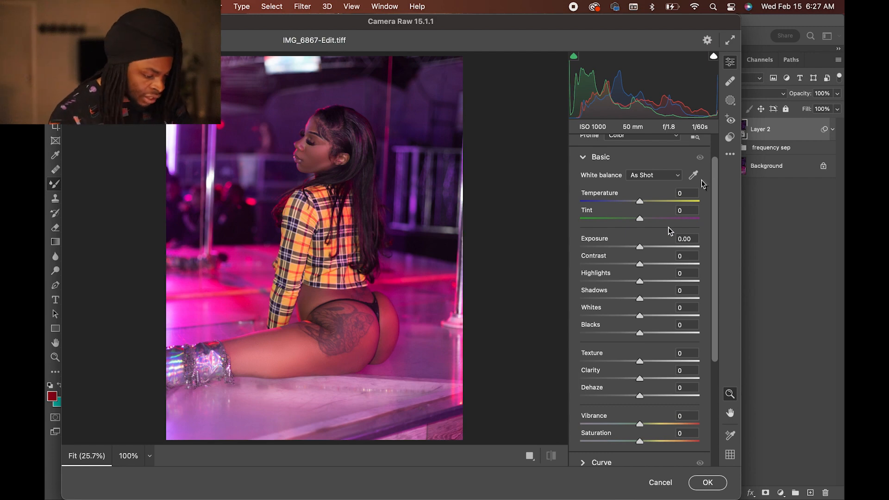
{"action": "left_click_drag", "start_coordinate": [642, 201], "coordinate": [645, 202]}
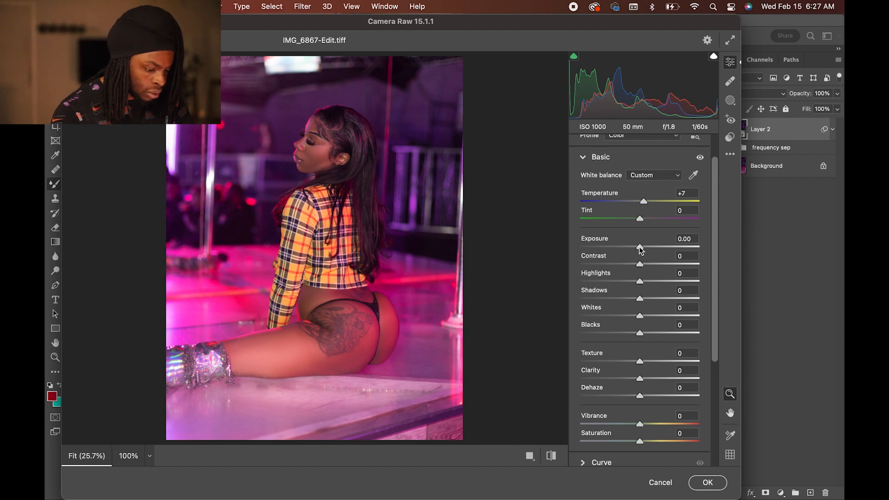
{"action": "left_click_drag", "start_coordinate": [640, 249], "coordinate": [639, 250]}
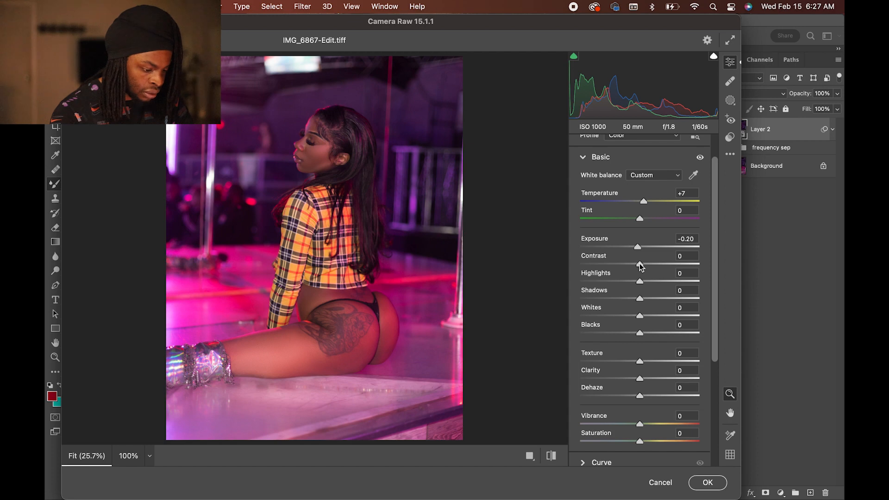
{"action": "left_click_drag", "start_coordinate": [641, 264], "coordinate": [632, 265]}
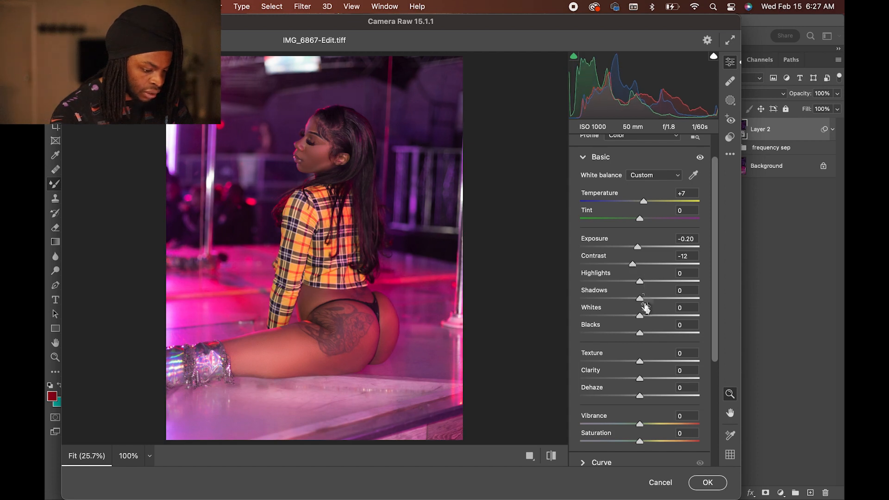
Set Shadows to -25, Blacks to -39, Whites to +24 and Highlights to +40
{"action": "left_click_drag", "start_coordinate": [641, 299], "coordinate": [626, 302]}
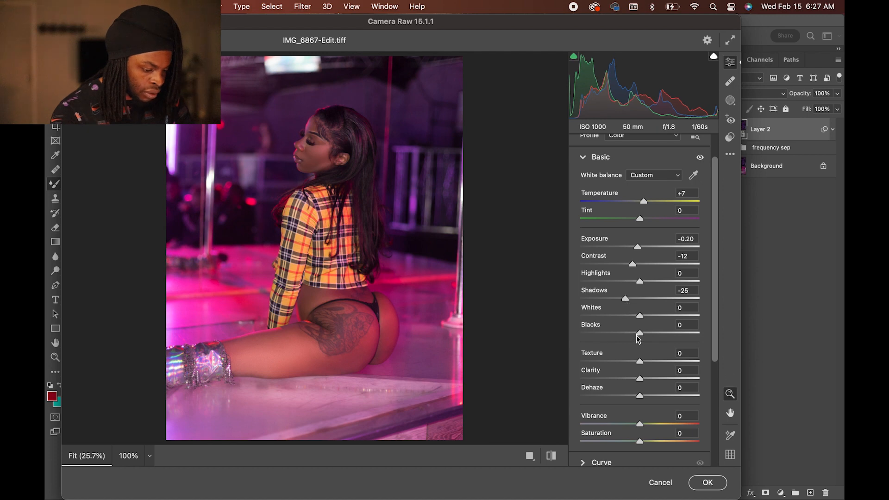
{"action": "left_click_drag", "start_coordinate": [640, 334], "coordinate": [653, 317]}
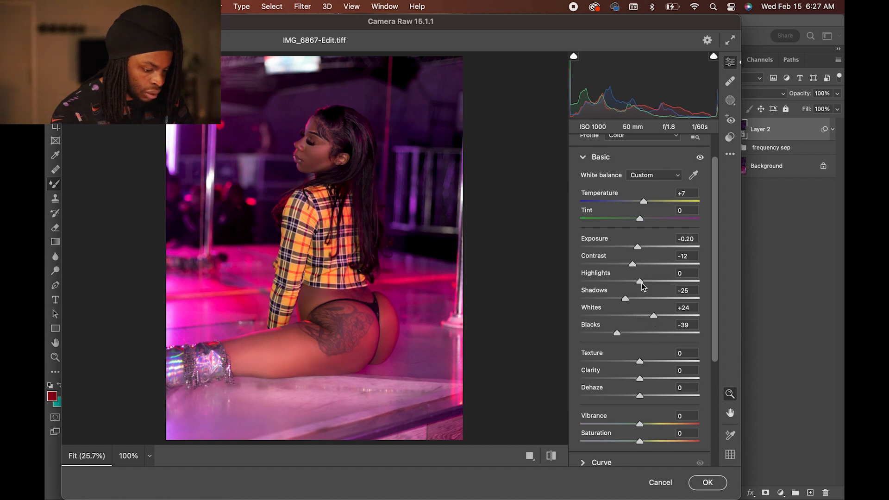
{"action": "left_click_drag", "start_coordinate": [642, 283], "coordinate": [663, 285]}
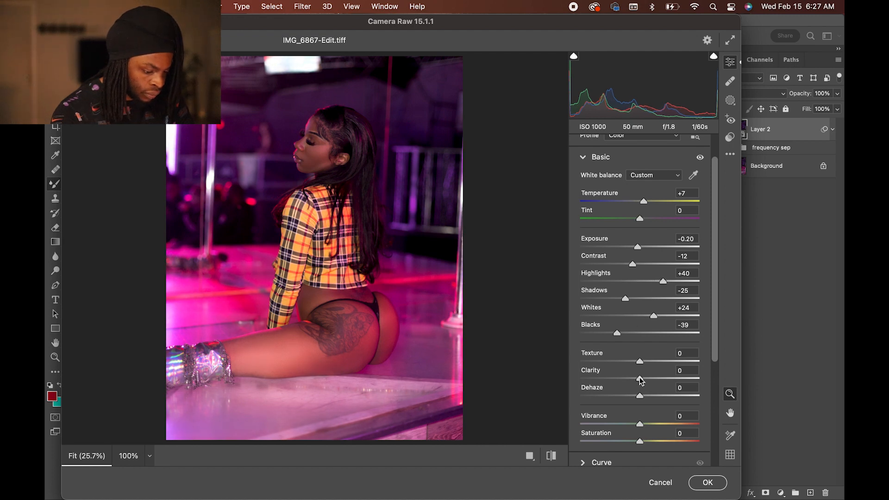
Set Clarity to +8, Texture to -8 and Saturation to +7
{"action": "left_click_drag", "start_coordinate": [640, 379], "coordinate": [636, 363]}
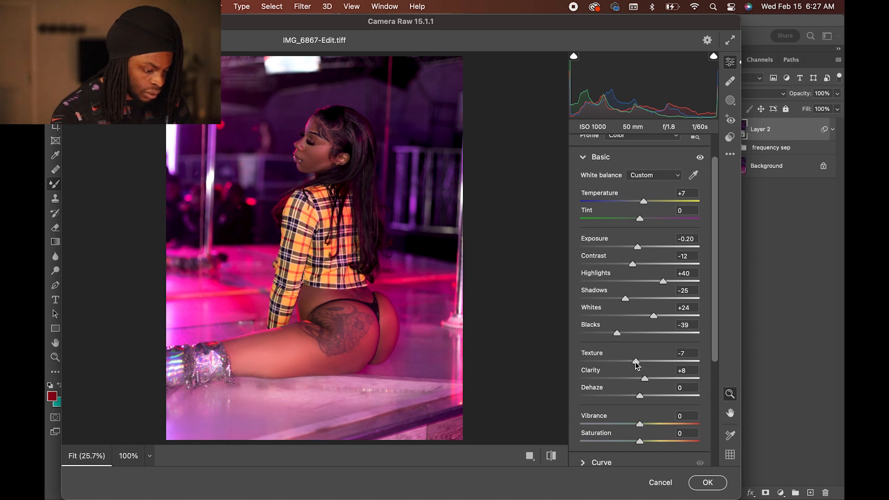
{"action": "scroll", "coordinate": [711, 290], "scroll_direction": "down", "scroll_amount": 3}
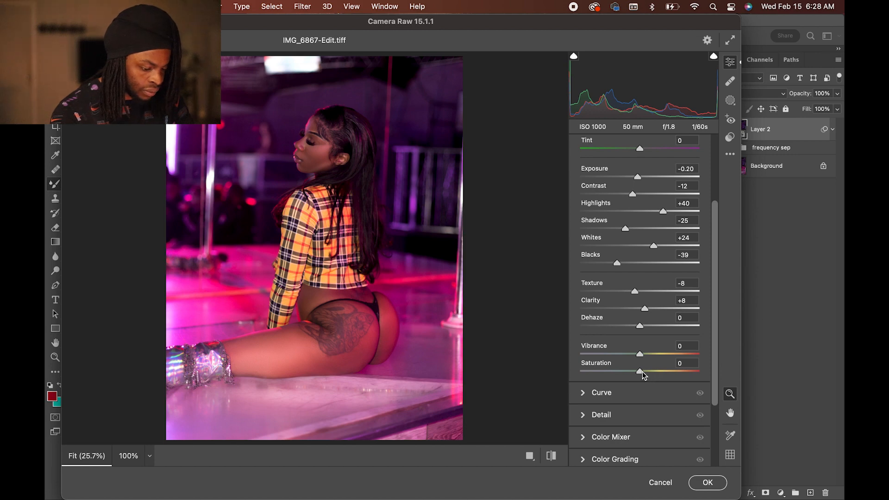
{"action": "left_click_drag", "start_coordinate": [641, 371], "coordinate": [646, 371]}
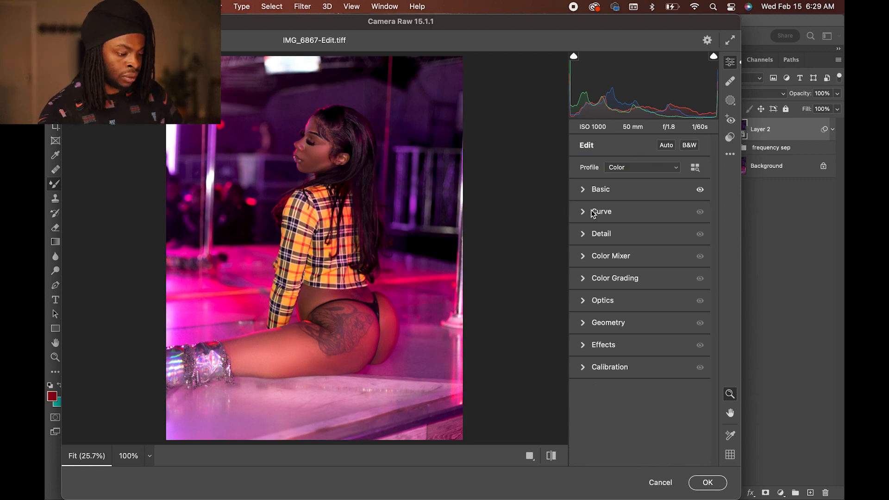
Shape a faded S-curve on the point curve: black point output 22, input 65 to 62, input 192 to 193, white point output 246
{"action": "left_click", "coordinate": [597, 211]}
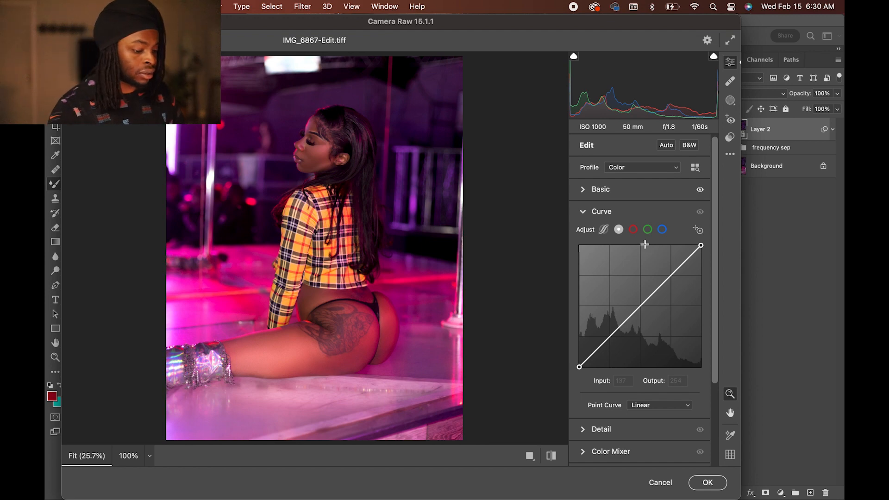
{"action": "left_click_drag", "start_coordinate": [578, 367], "coordinate": [579, 357]}
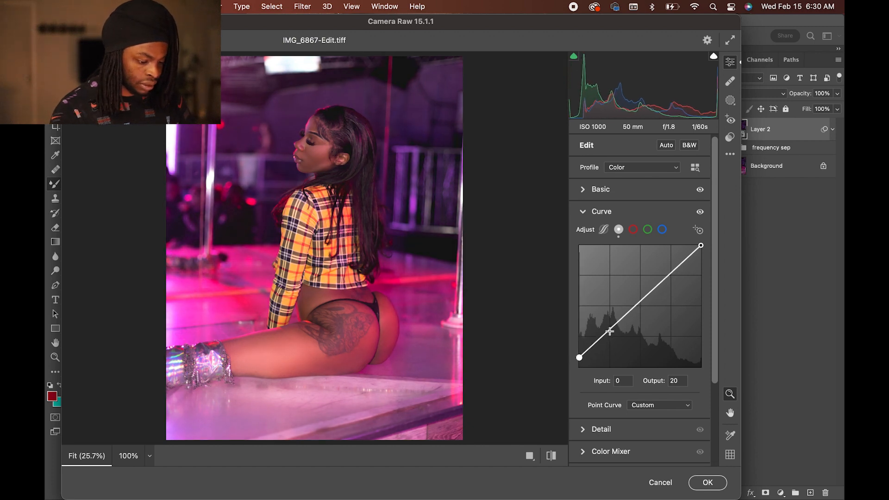
{"action": "left_click_drag", "start_coordinate": [609, 329], "coordinate": [610, 338]}
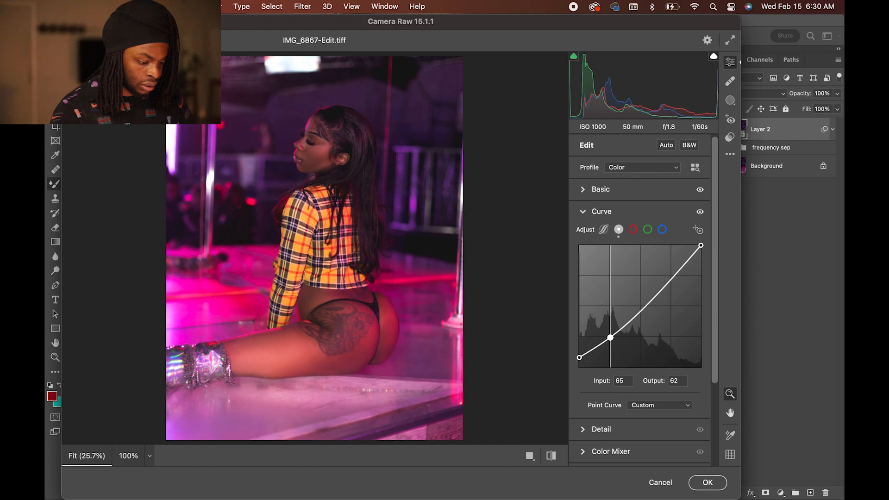
{"action": "left_click_drag", "start_coordinate": [670, 281], "coordinate": [670, 274]}
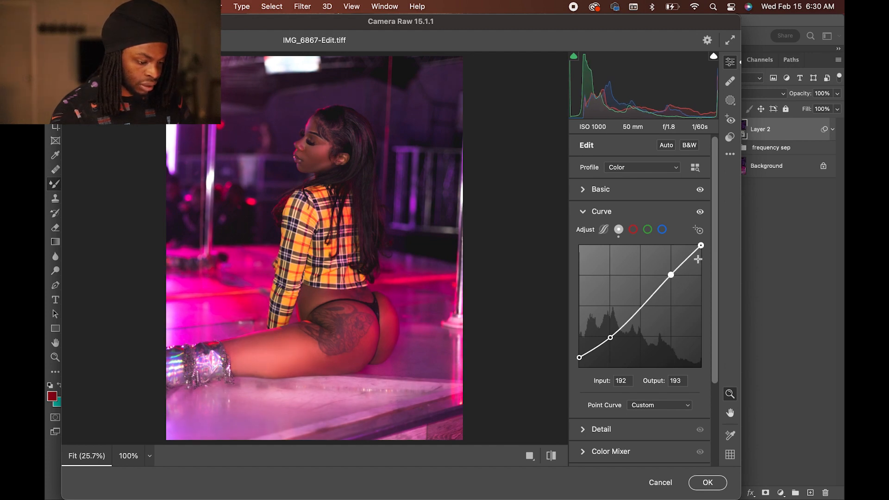
{"action": "left_click_drag", "start_coordinate": [701, 246], "coordinate": [701, 249]}
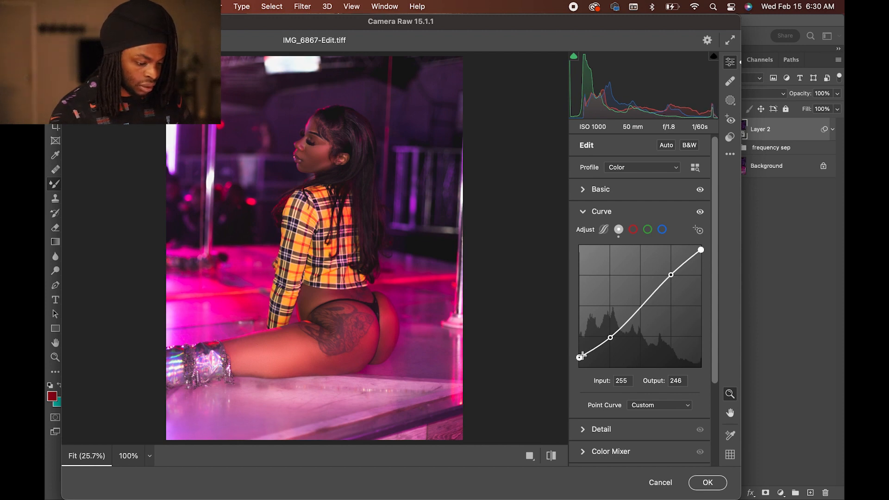
{"action": "left_click_drag", "start_coordinate": [579, 357], "coordinate": [579, 356]}
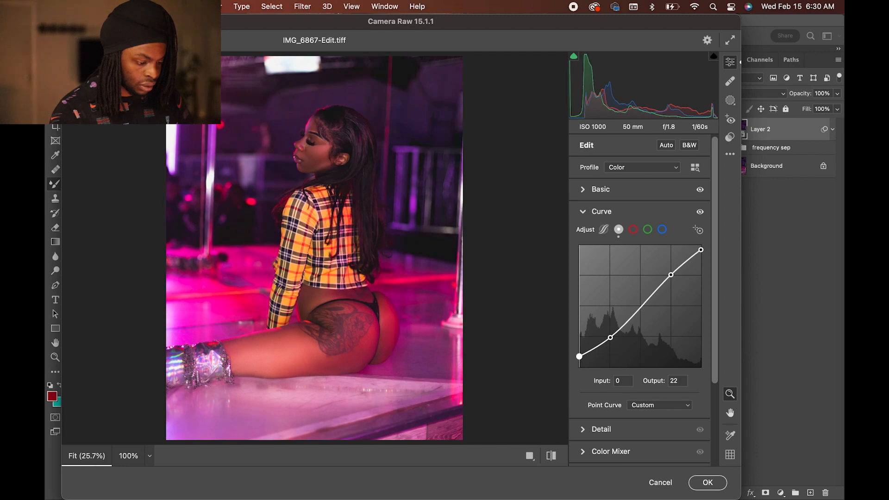
Raise the Exposure slightly above zero to brighten the photo
{"action": "left_click", "coordinate": [592, 193]}
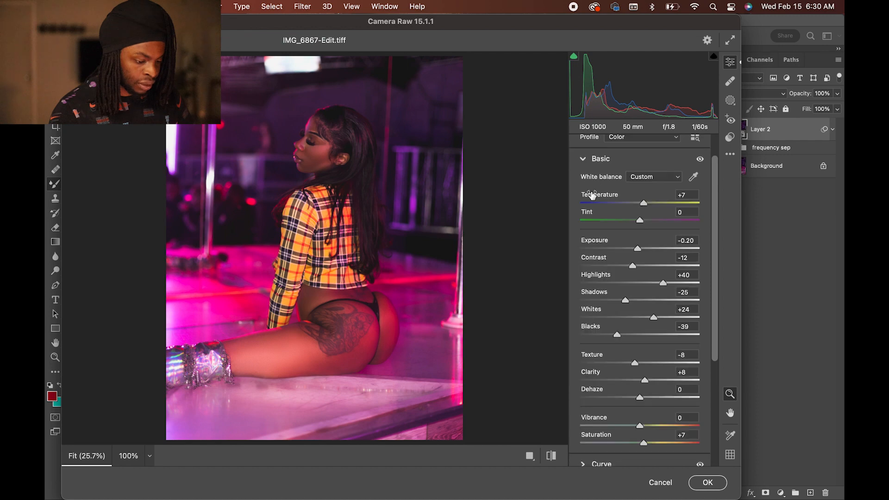
{"action": "left_click_drag", "start_coordinate": [638, 249], "coordinate": [643, 249]}
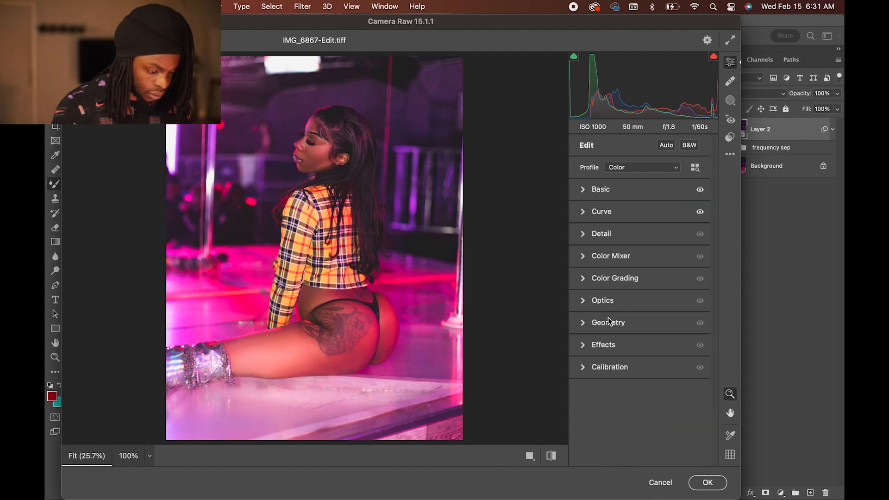
{"action": "left_click", "coordinate": [609, 344]}
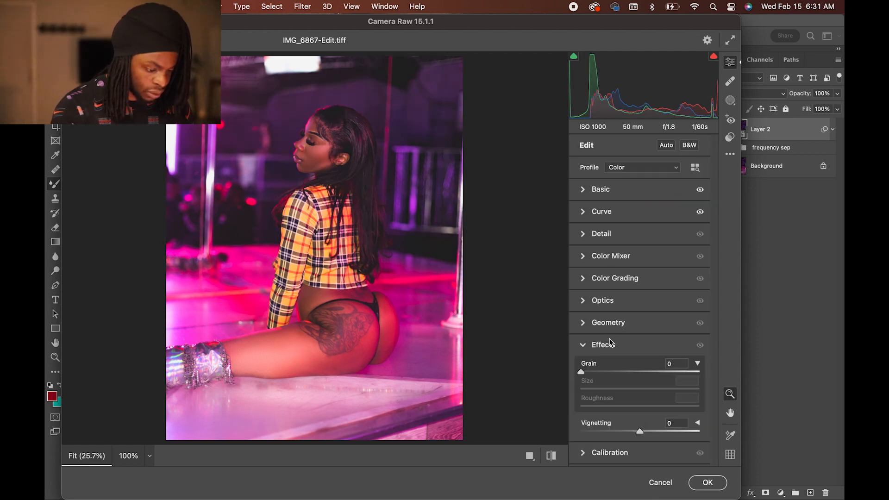
Color grade midtones yellow (hue 49, saturation 21), shadows cyan (hue 189, saturation 17) and highlights slightly blue-violet, and compare with the ungraded photo
{"action": "left_click", "coordinate": [609, 280]}
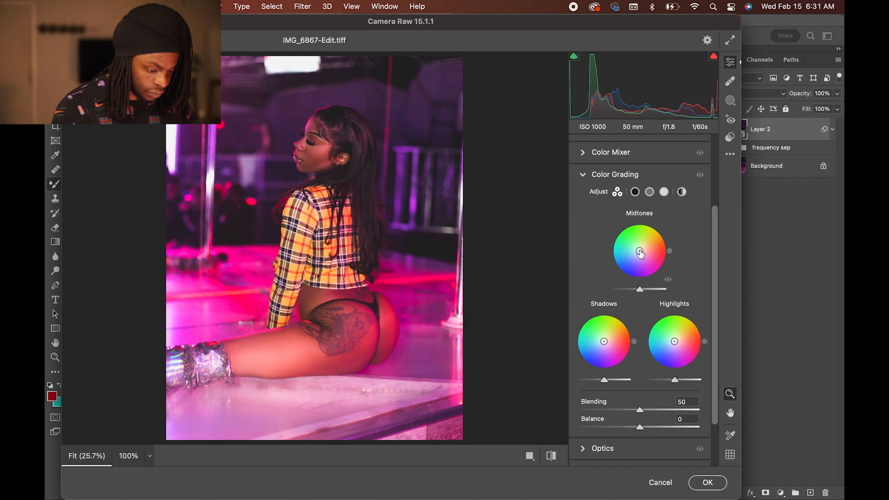
{"action": "left_click_drag", "start_coordinate": [641, 252], "coordinate": [643, 247]}
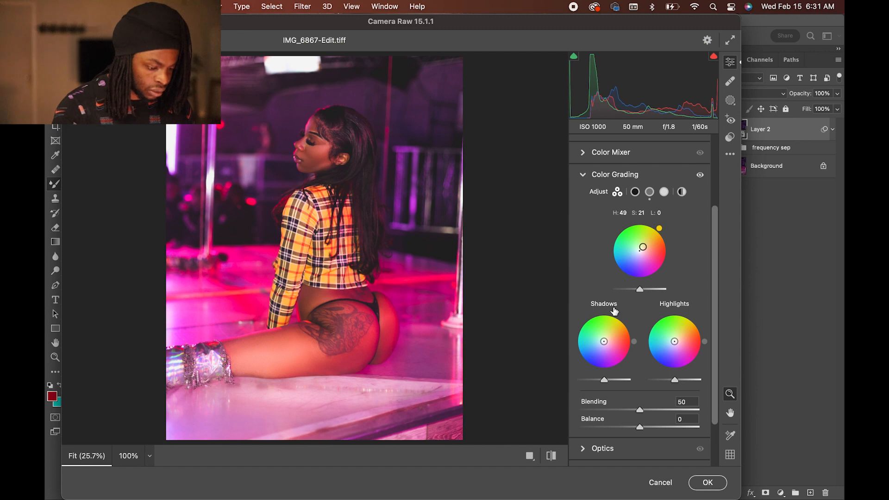
{"action": "left_click_drag", "start_coordinate": [604, 341], "coordinate": [600, 342]}
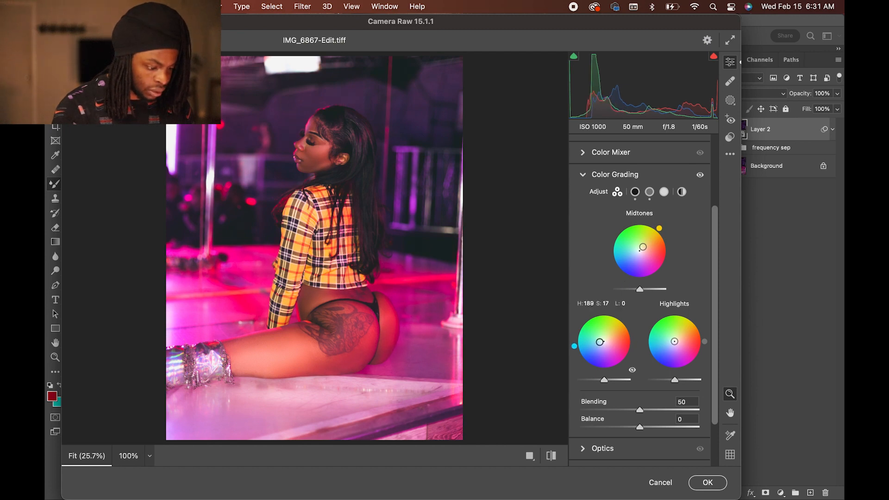
{"action": "left_click_drag", "start_coordinate": [674, 341], "coordinate": [674, 345]}
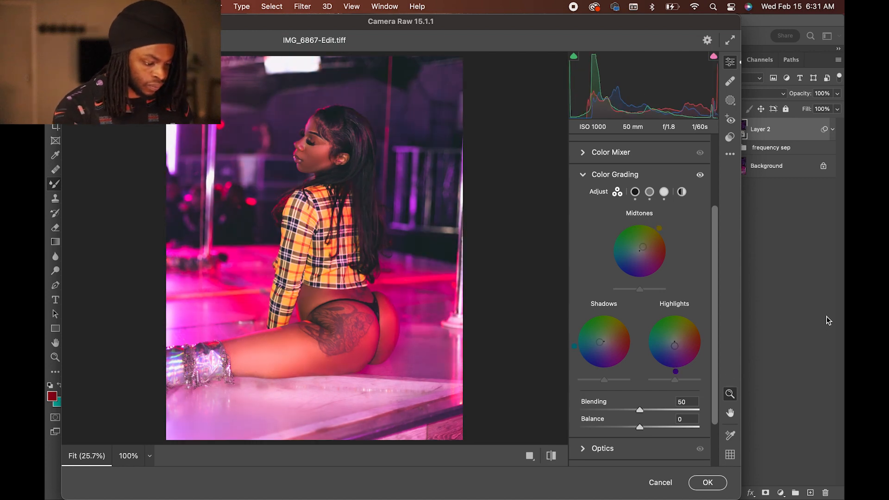
{"action": "key", "text": "p"}
{"action": "key", "text": "p"}
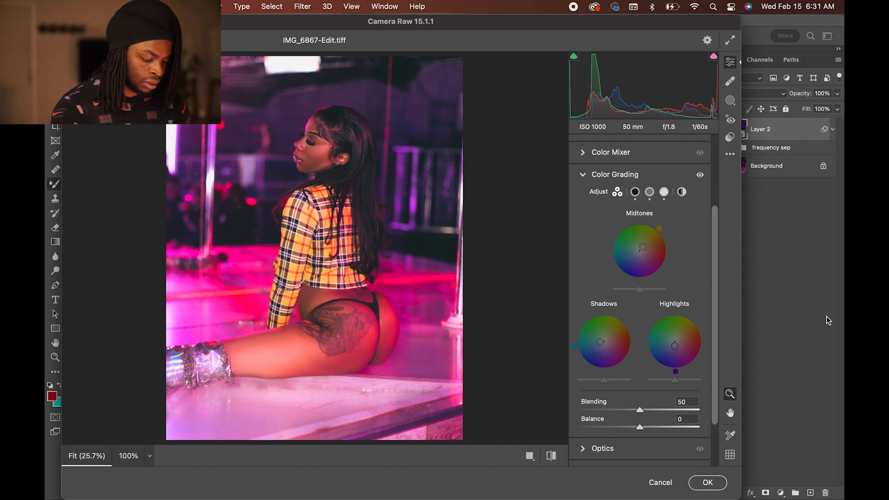
Add grain with amount 17, size 38 and roughness 70, and apply the Camera Raw adjustments to the layer
{"action": "key", "text": "p"}
{"action": "key", "text": "p"}
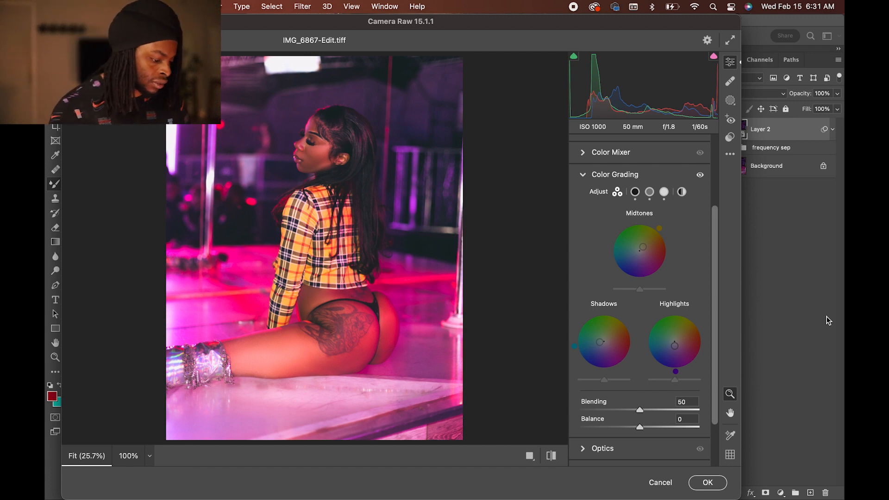
{"action": "left_click", "coordinate": [608, 174]}
{"action": "left_click", "coordinate": [605, 346]}
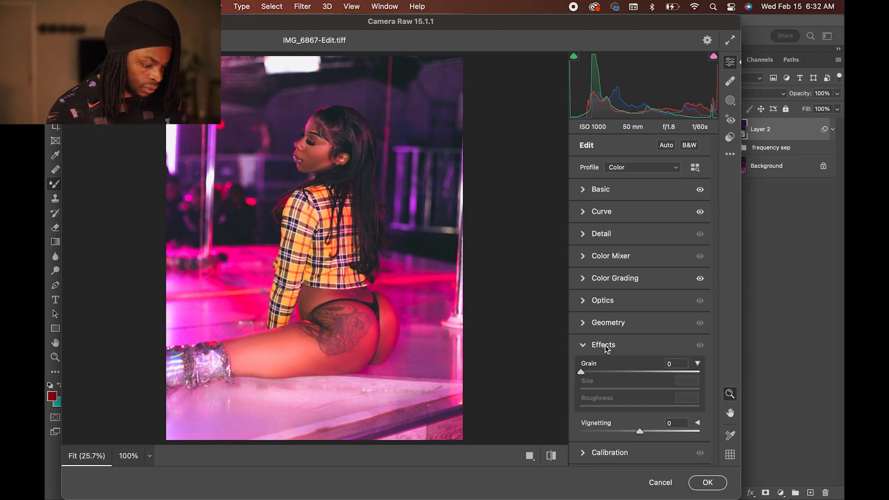
{"action": "left_click_drag", "start_coordinate": [582, 371], "coordinate": [625, 389]}
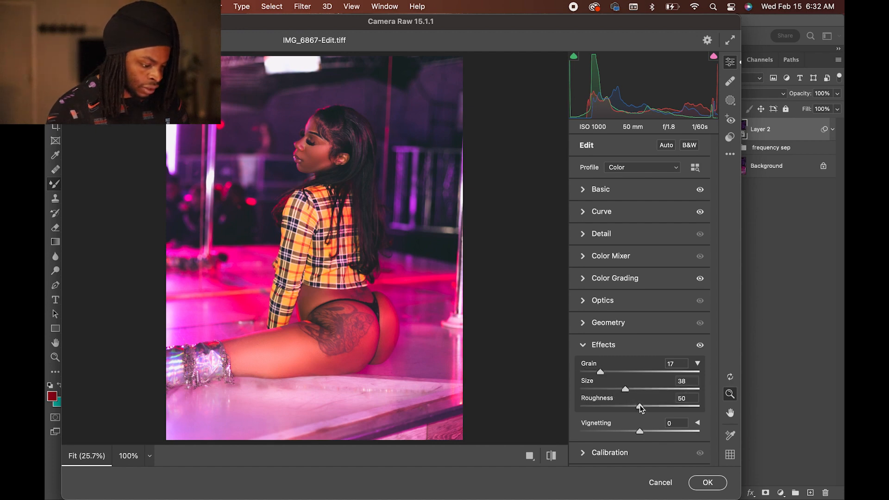
{"action": "left_click_drag", "start_coordinate": [652, 407], "coordinate": [663, 407]}
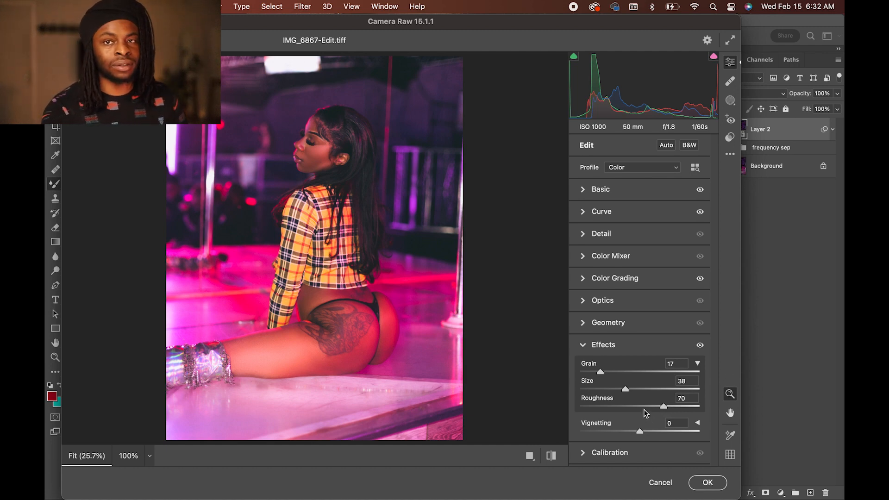
{"action": "key", "text": "Return"}
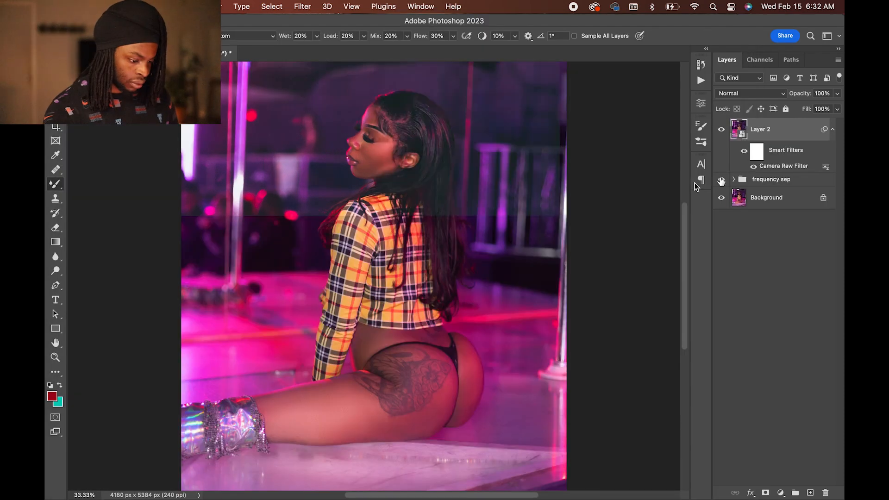
Hide the frequency sep group and compare the graded Layer 2 with the original Background photo
{"action": "left_click", "coordinate": [721, 181]}
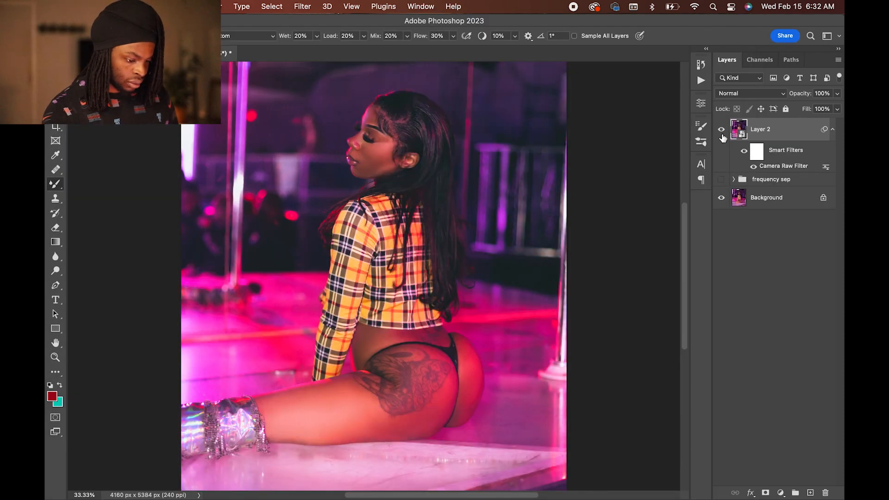
{"action": "left_click", "coordinate": [721, 131]}
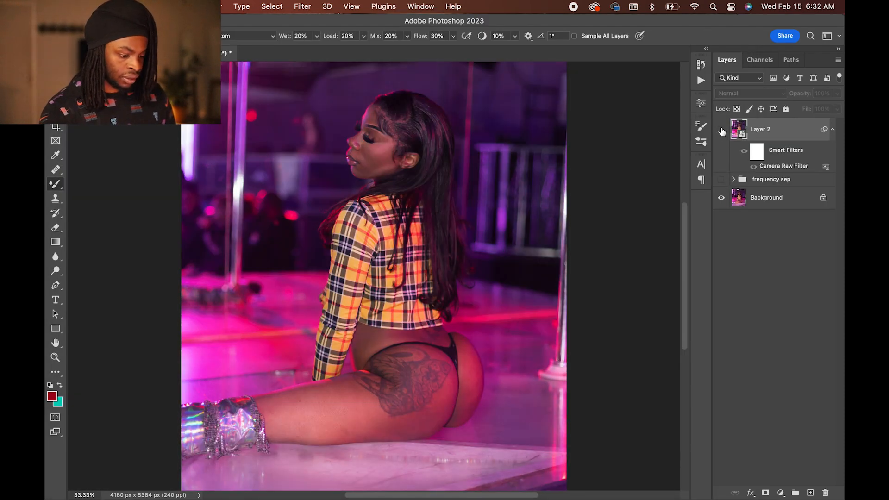
{"action": "left_click", "coordinate": [721, 131]}
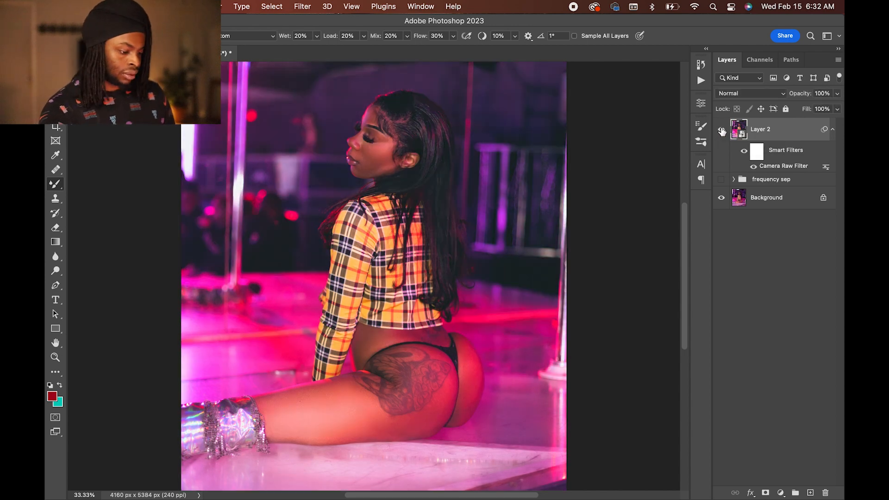
{"action": "key", "text": "super+minus"}
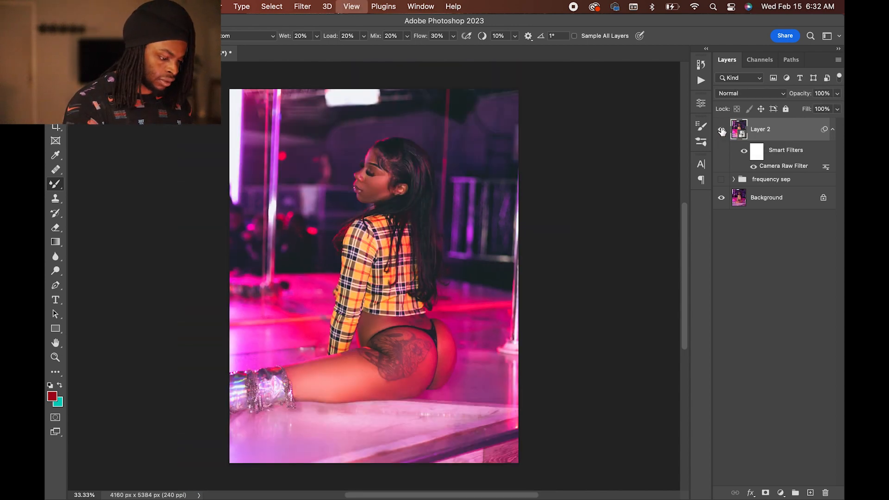